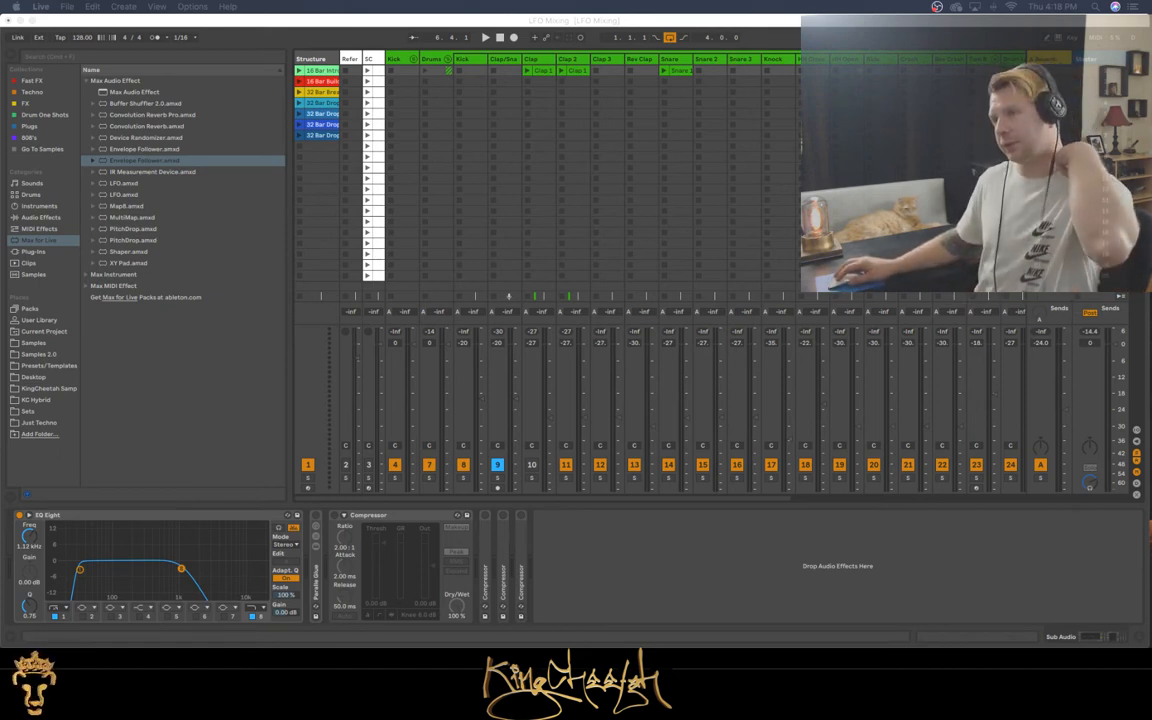
# Show the Clap track's device chain and select the first Envelope Follower device in the Max for Live browser.
pyautogui.click(283, 24)
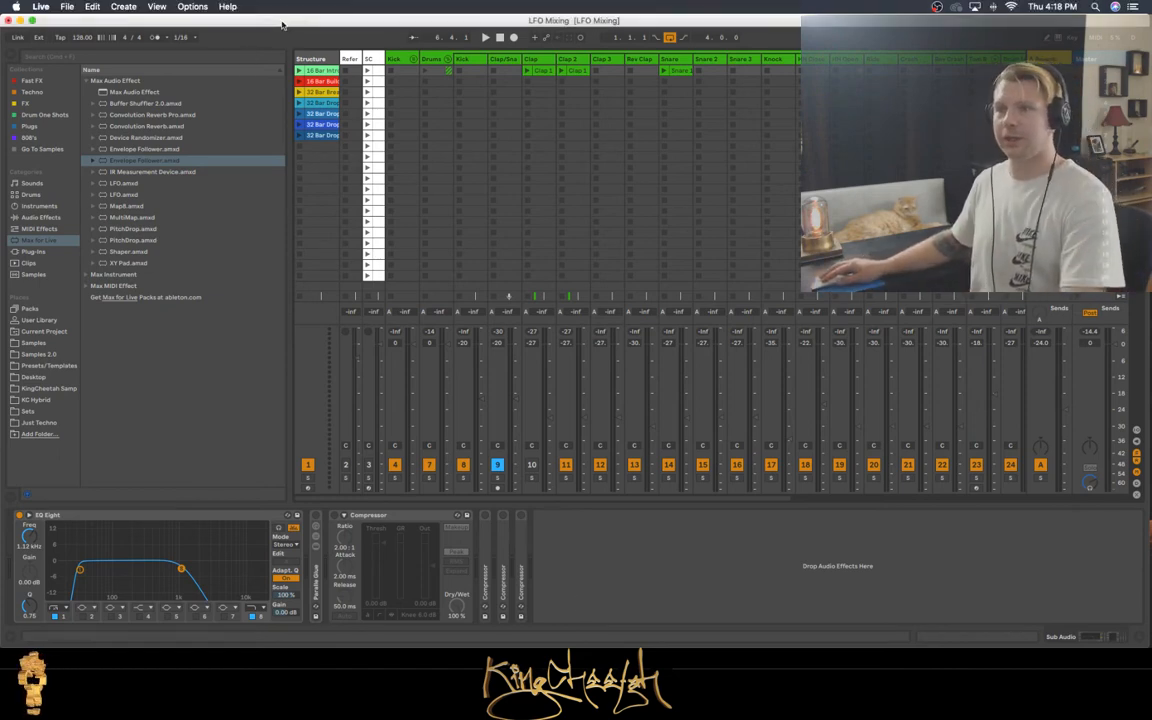
pyautogui.hscroll(1, 325, 105)
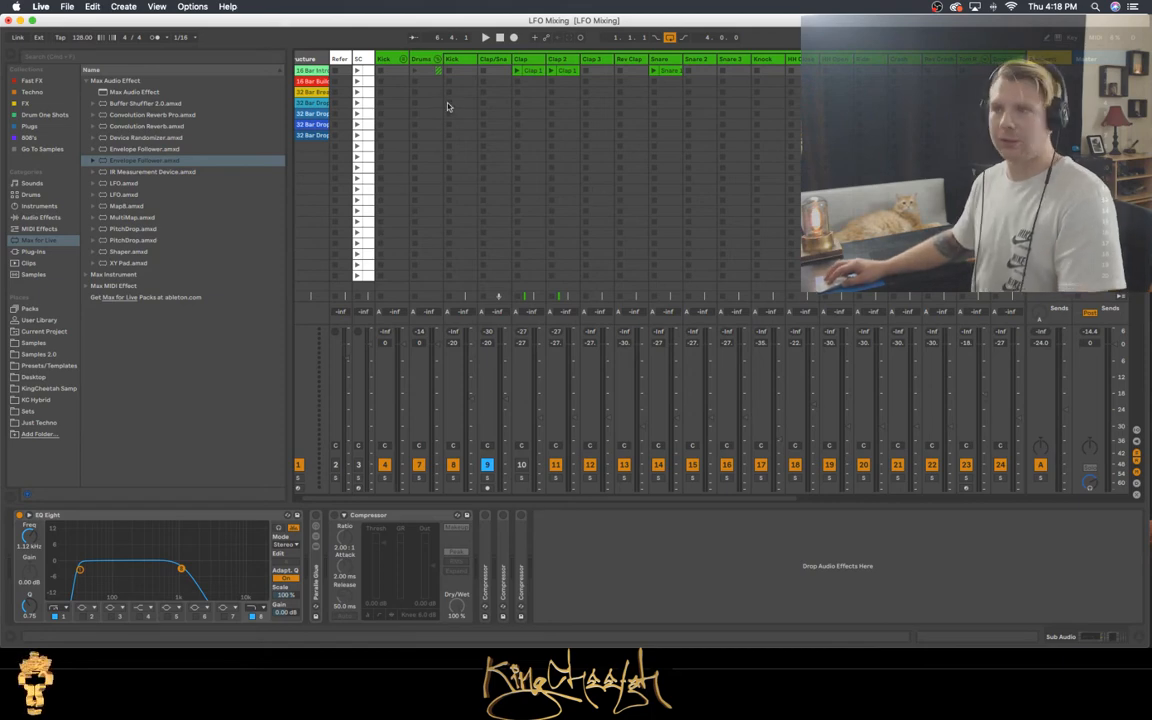
pyautogui.click(531, 59)
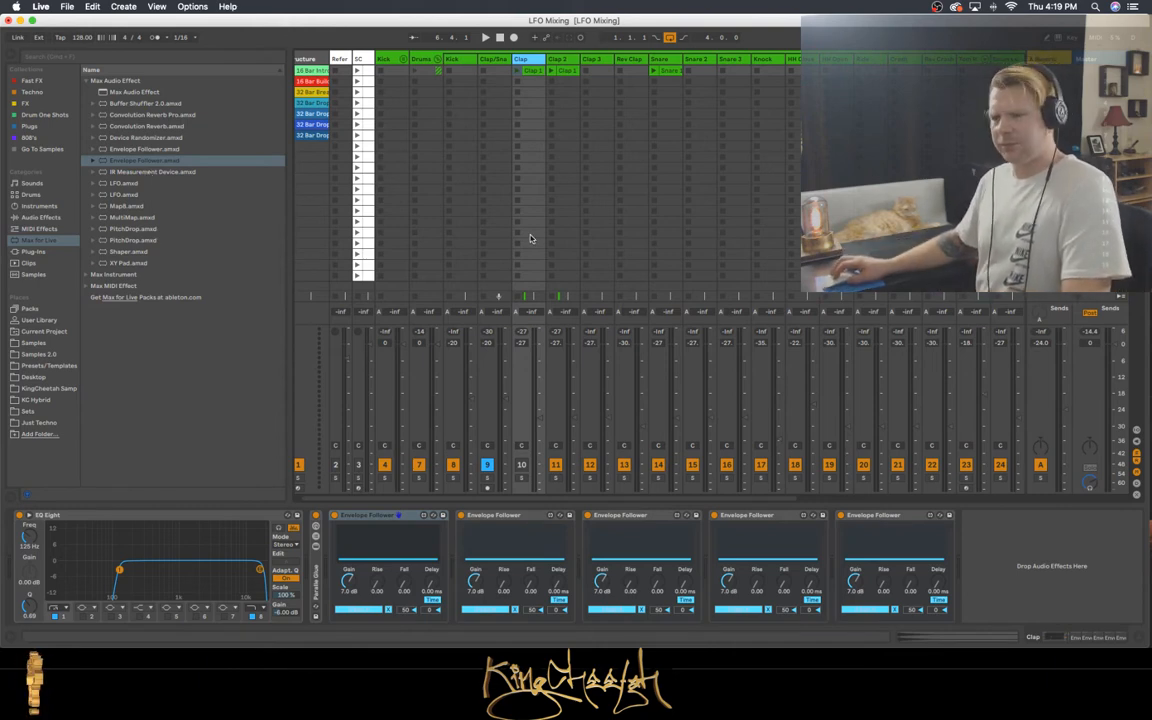
pyautogui.click(148, 152)
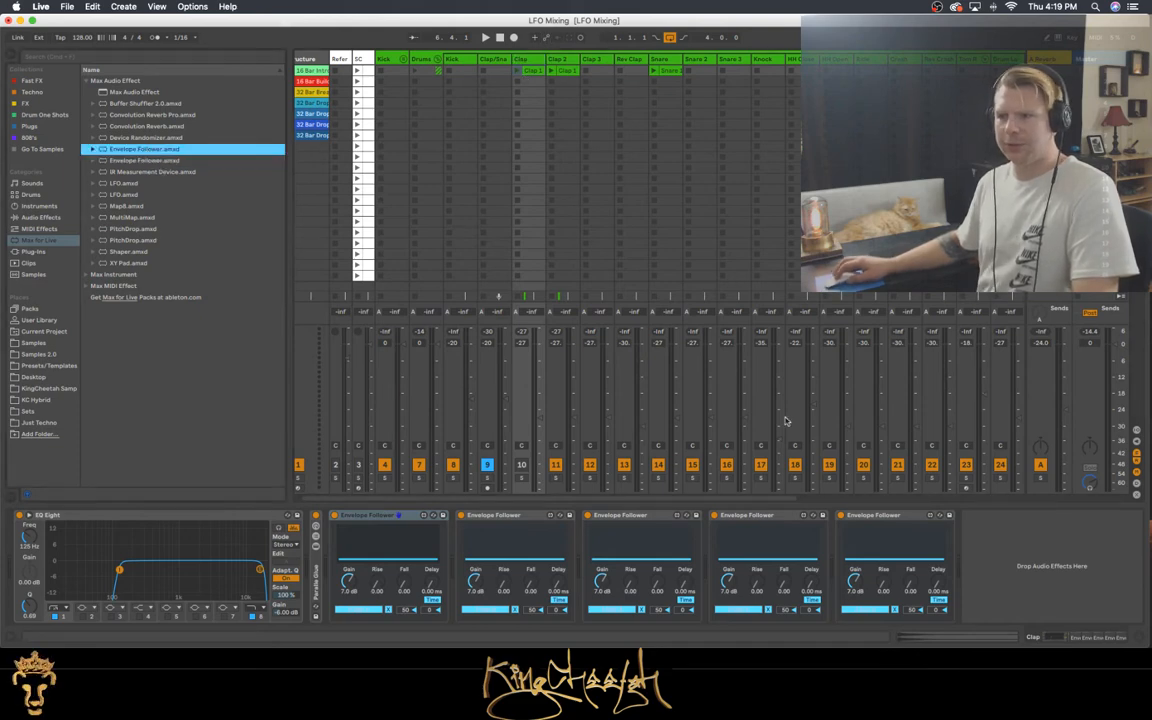
# Show the Clap 2 track's device chain and collapse the second Envelope Follower's list of parameter mappings.
pyautogui.click(570, 60)
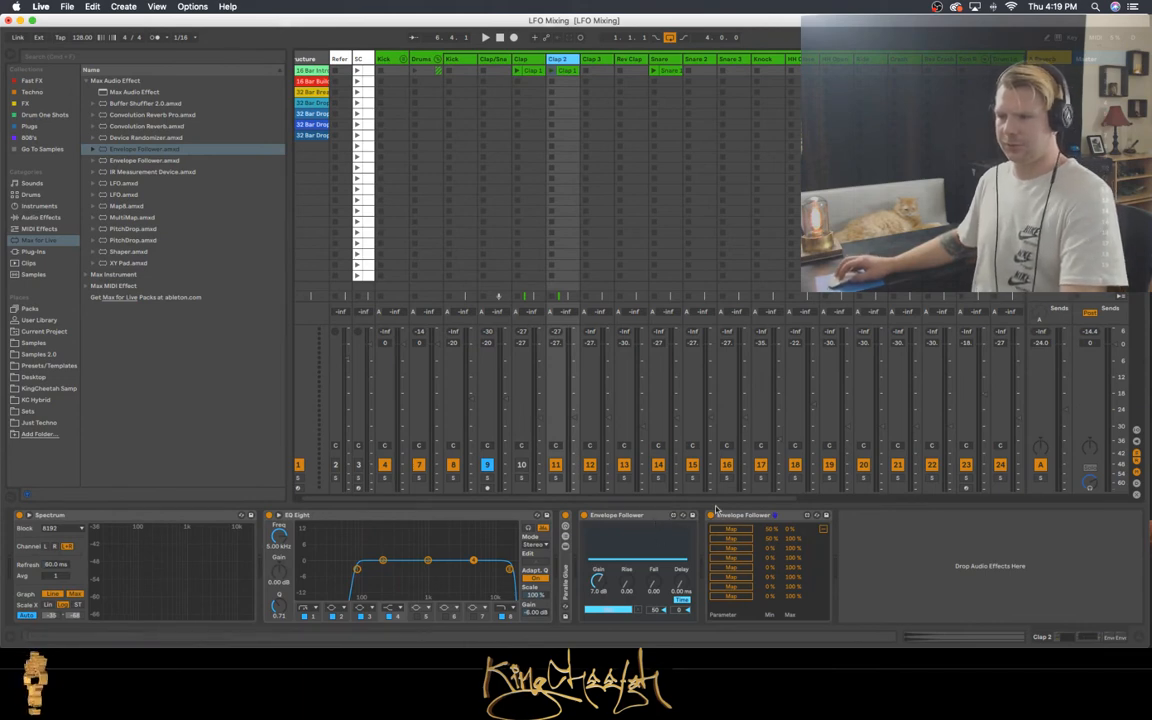
pyautogui.click(823, 530)
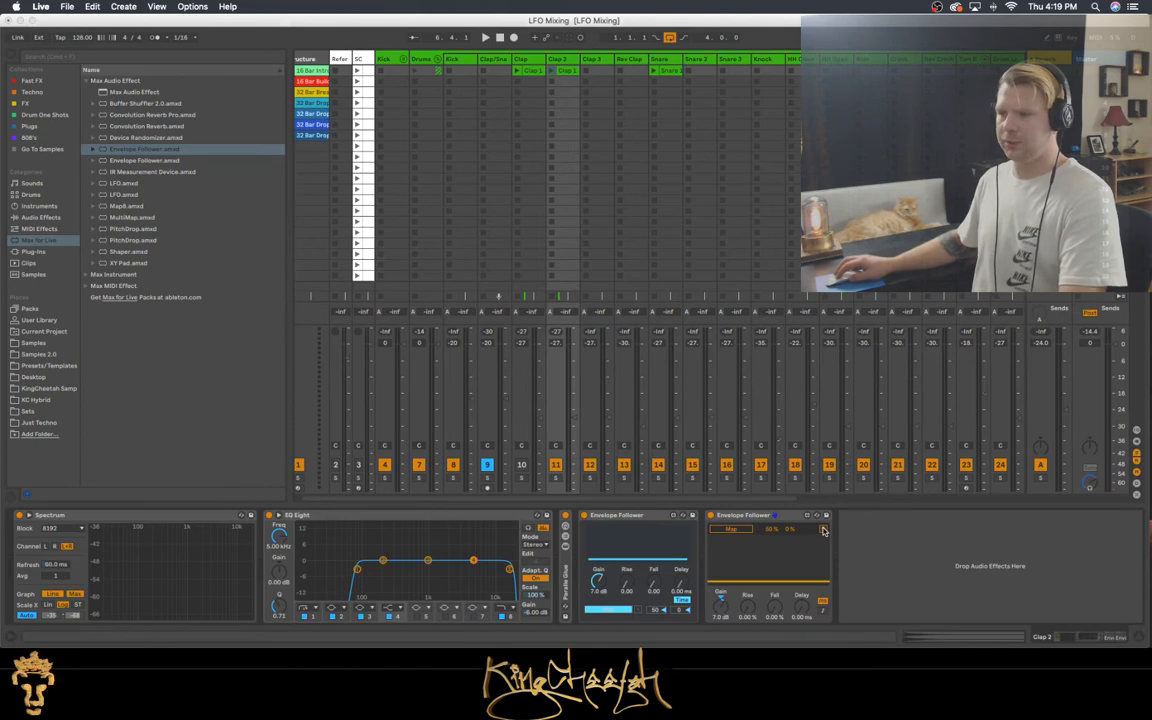
pyautogui.click(823, 530)
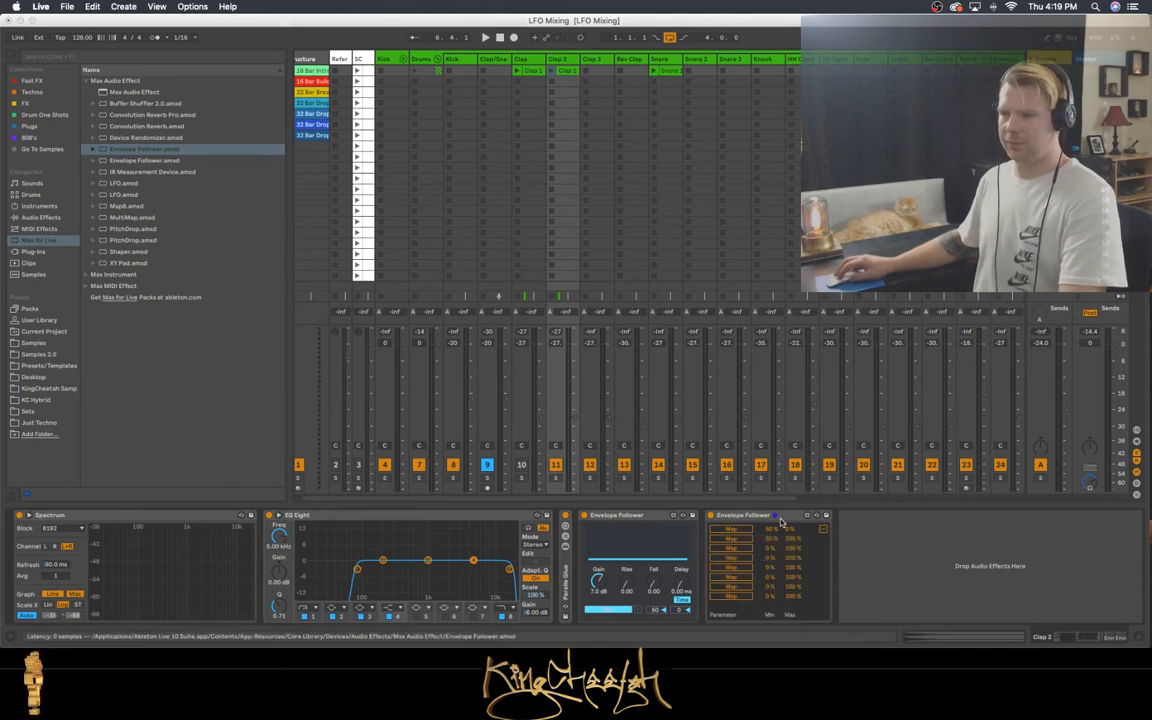
pyautogui.click(823, 530)
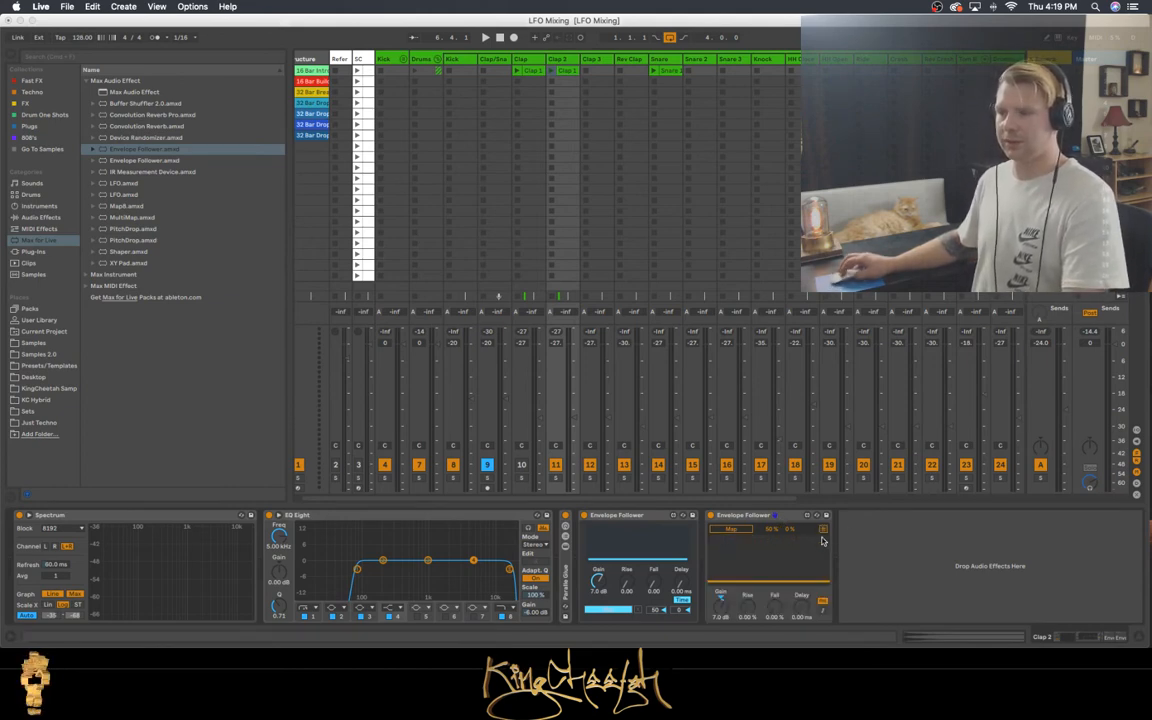
# Compare the Clap and Clap 2 device chains, start playback, and launch the Snare track's clip with its devices shown.
pyautogui.click(524, 59)
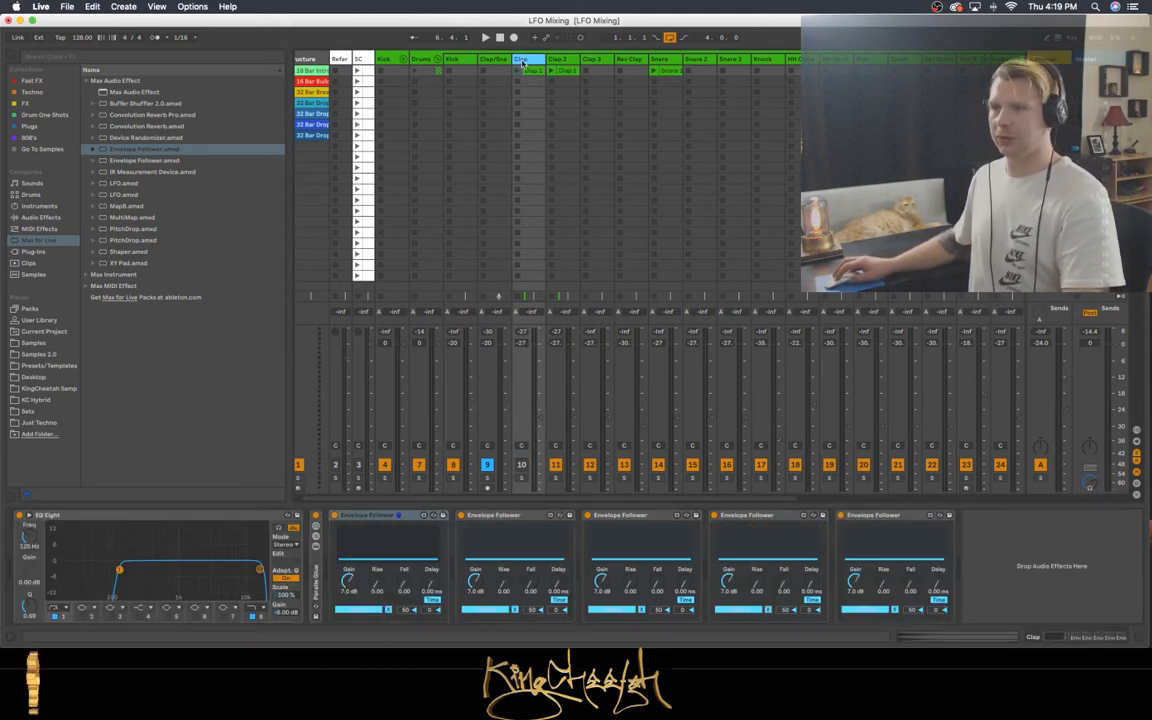
pyautogui.click(558, 59)
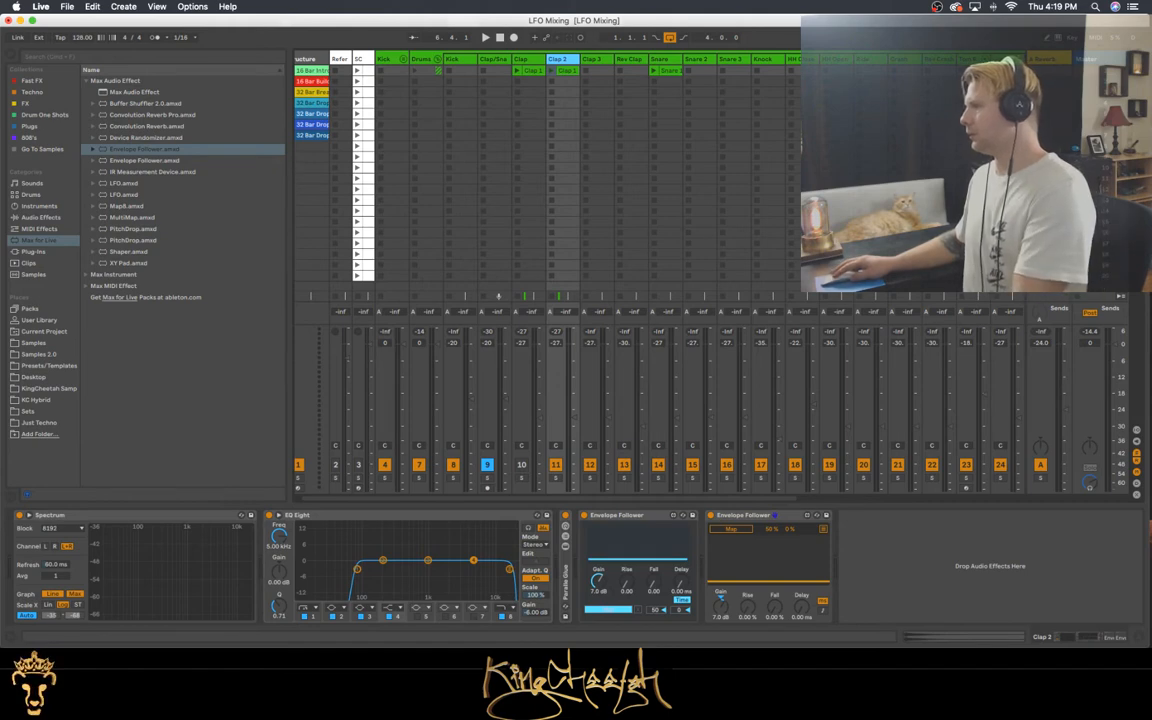
pyautogui.press('space')
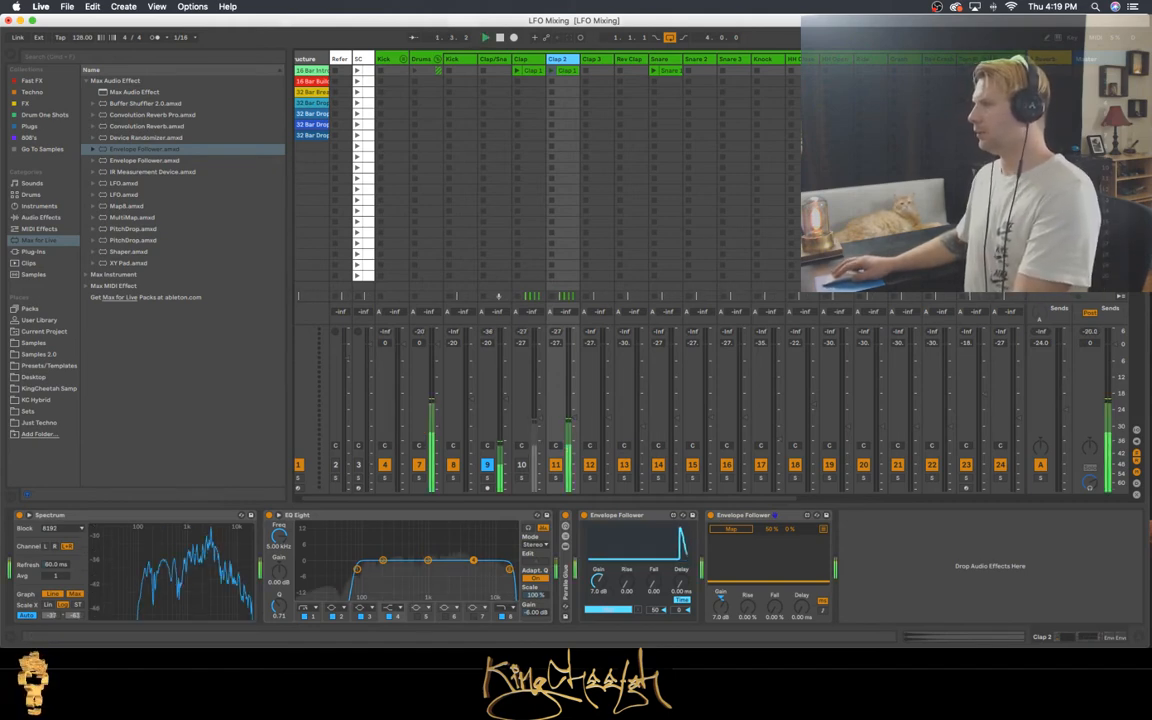
pyautogui.click(672, 71)
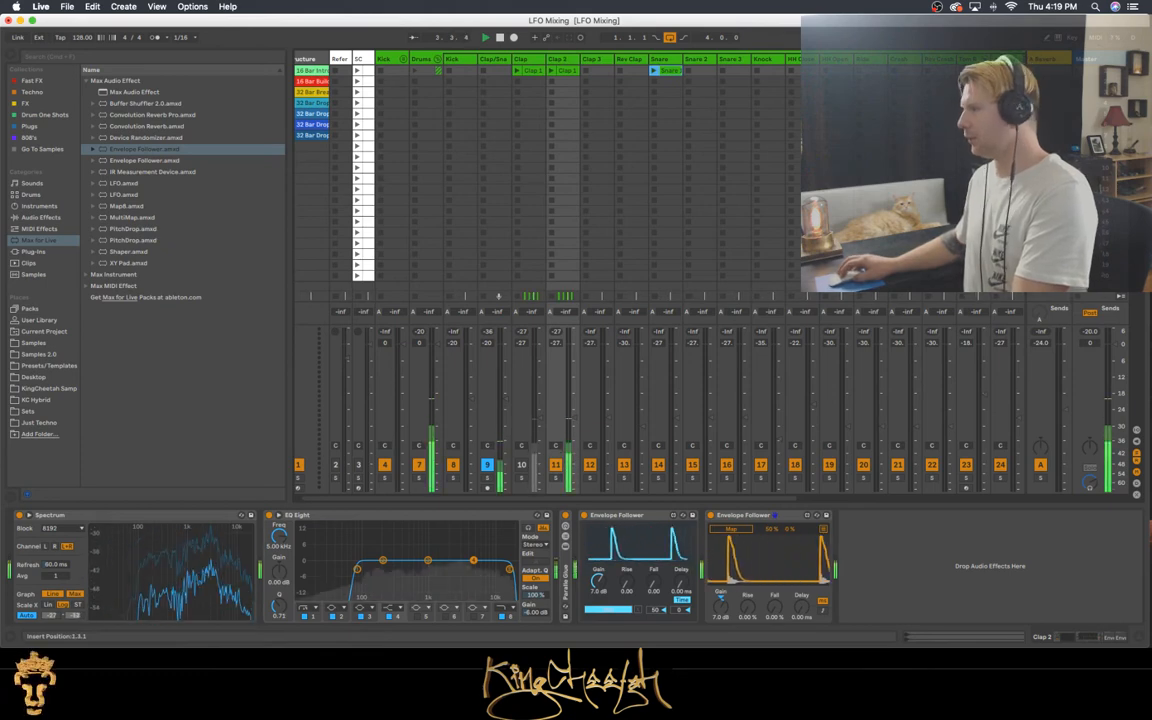
pyautogui.click(660, 59)
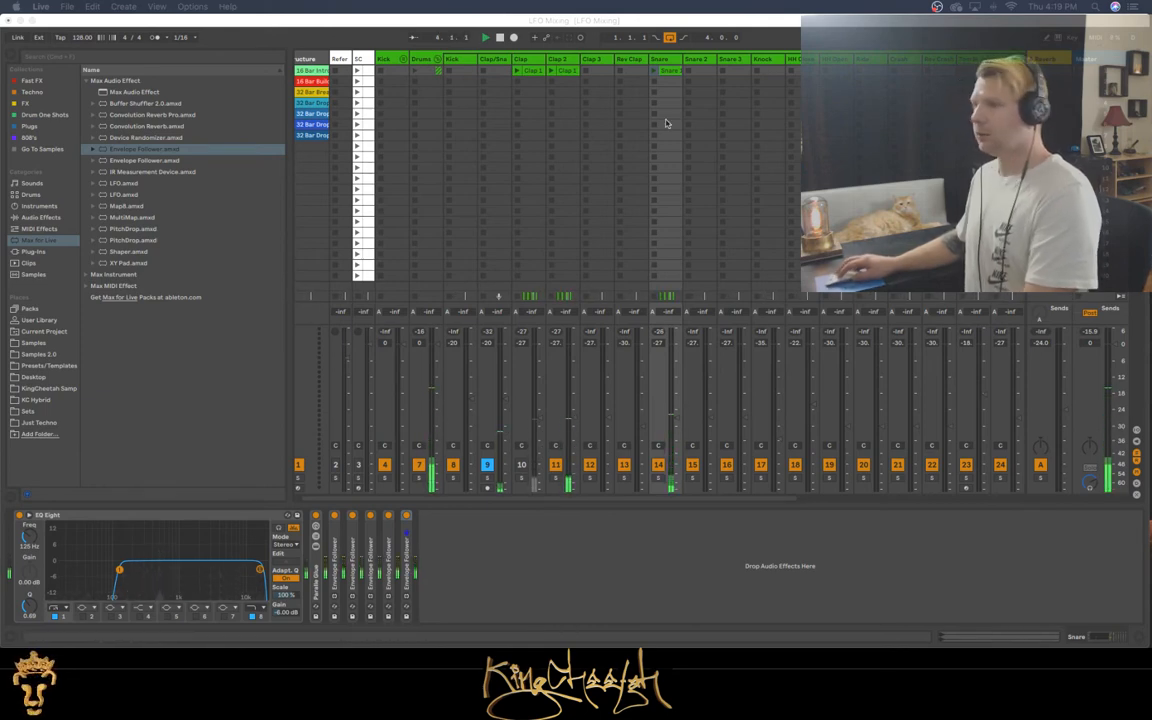
# Fold the track groups and view the device chains of the Lead, Bass and Vocals groups.
pyautogui.keyDown('alt'); pyautogui.click(437, 59); pyautogui.keyUp('alt')
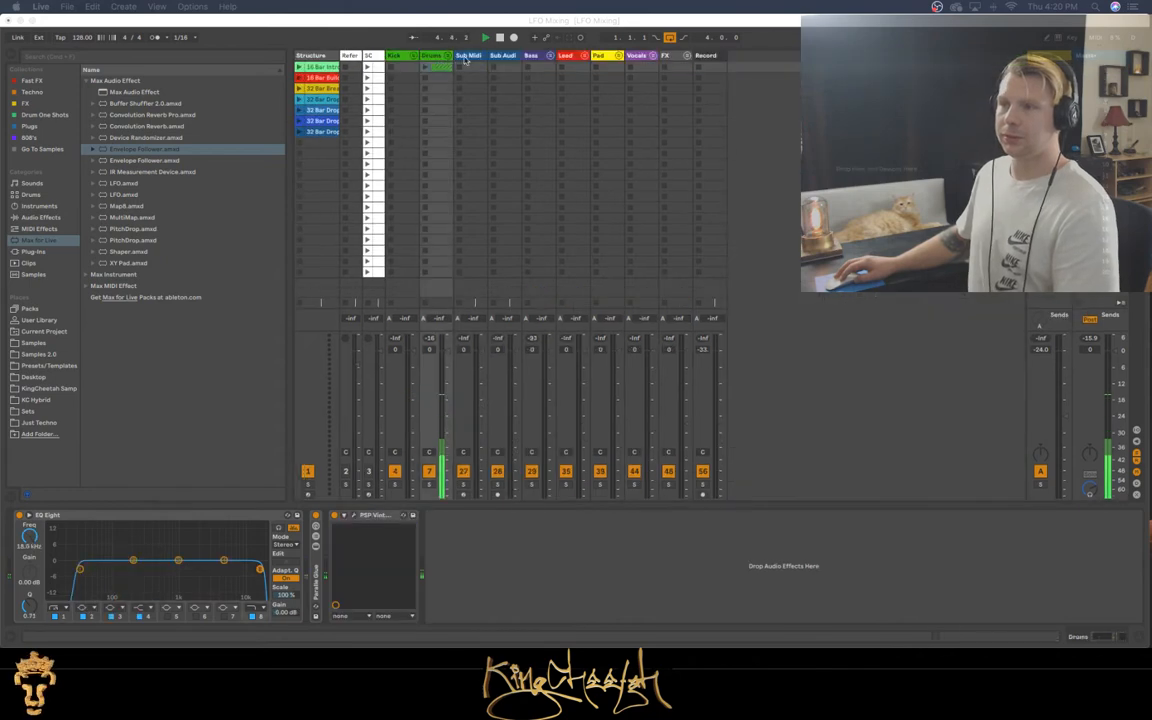
pyautogui.click(566, 57)
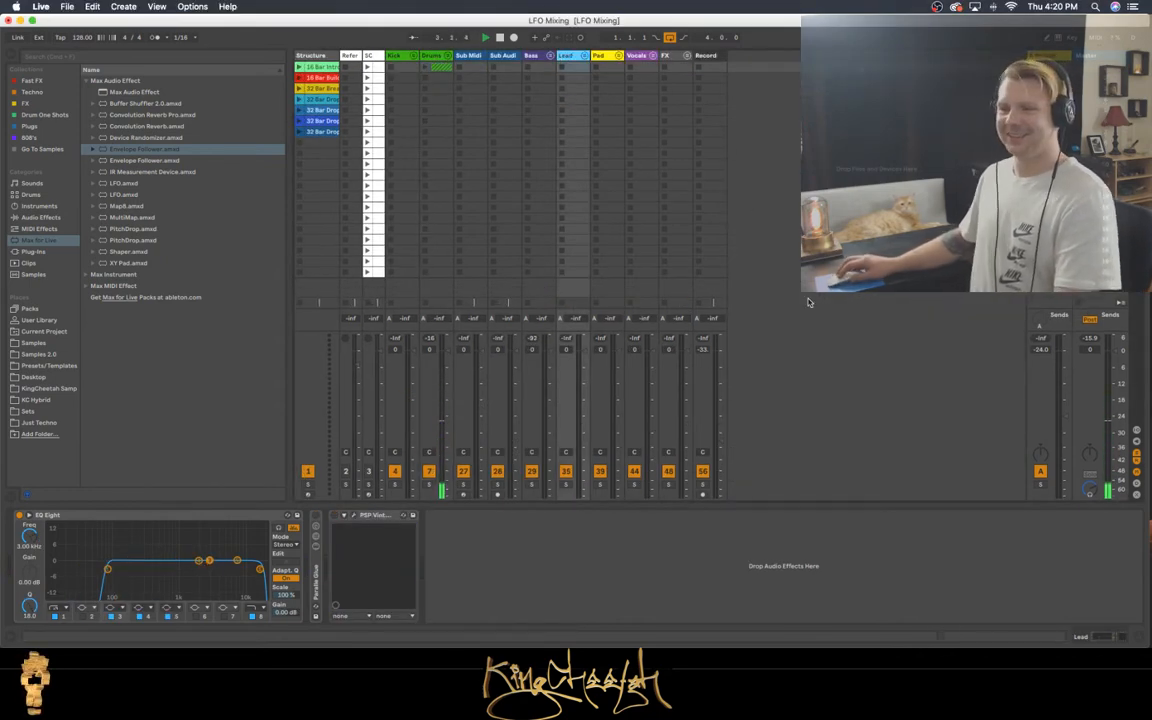
pyautogui.click(536, 57)
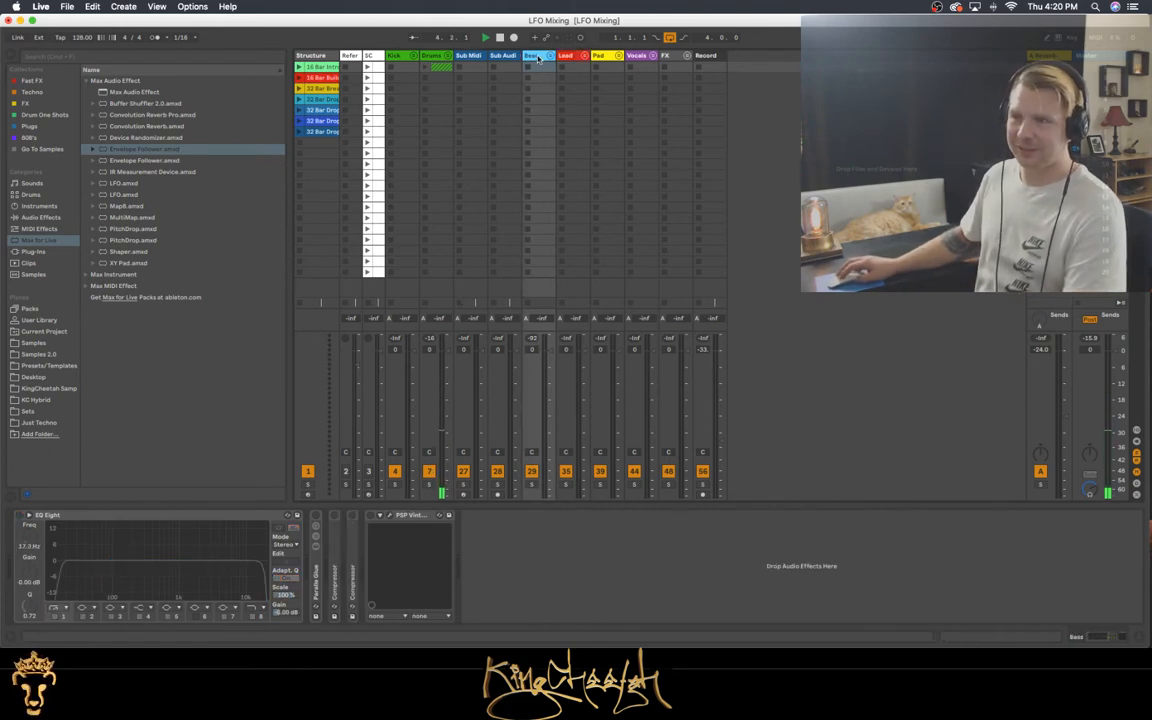
pyautogui.click(636, 56)
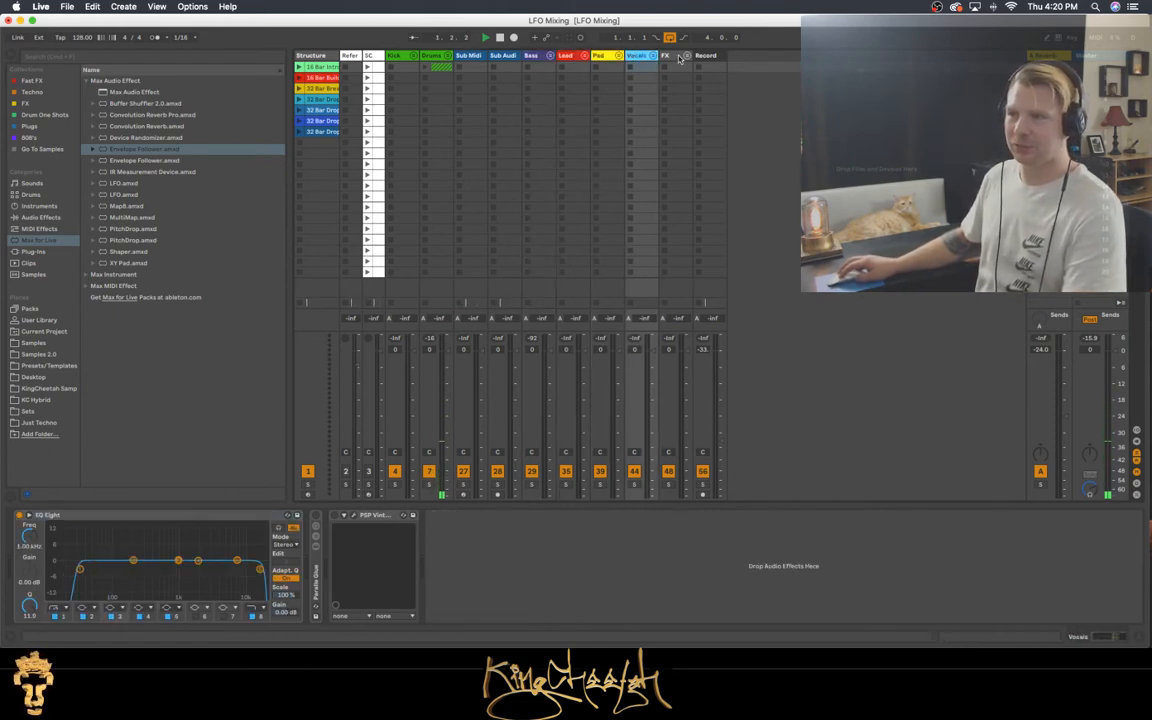
# Stop playback and examine the EQ Eight bands on the FX group.
pyautogui.click(678, 57)
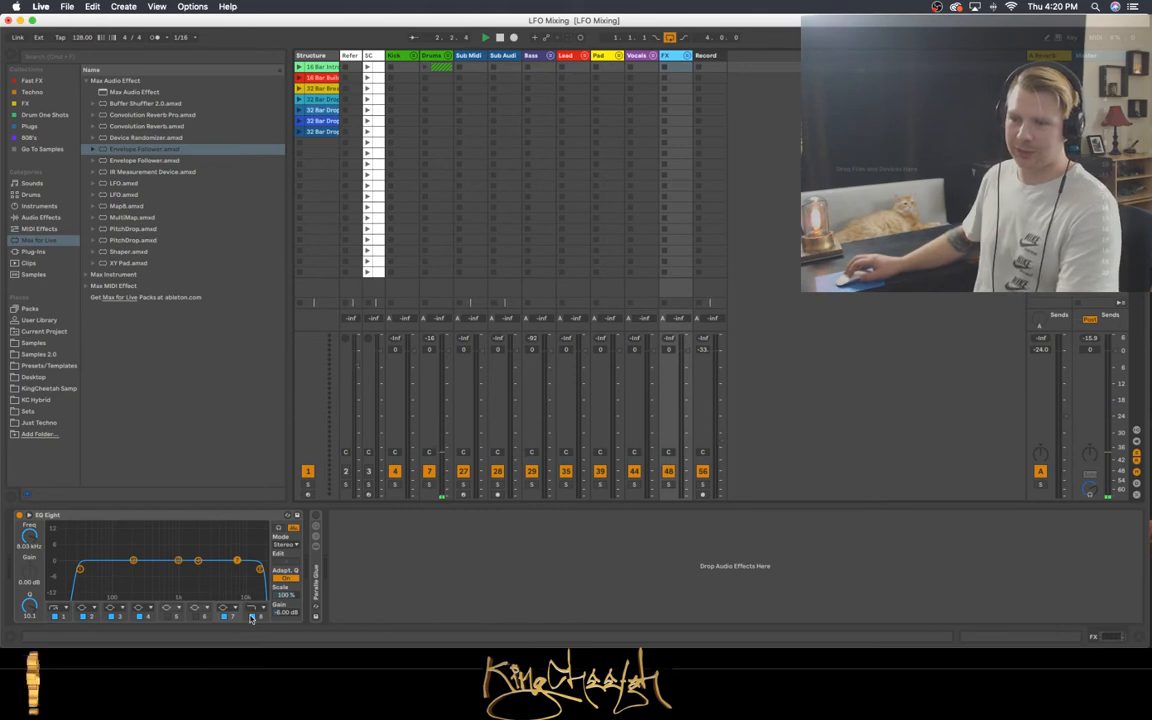
pyautogui.click(499, 38)
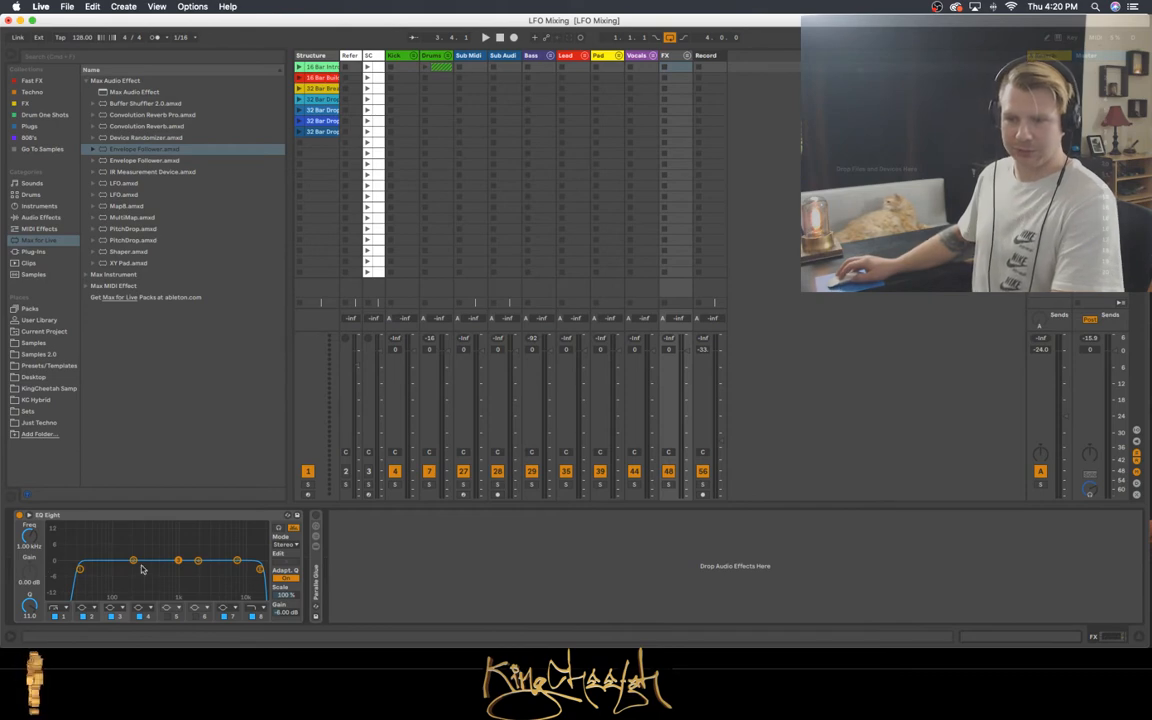
pyautogui.click(198, 561)
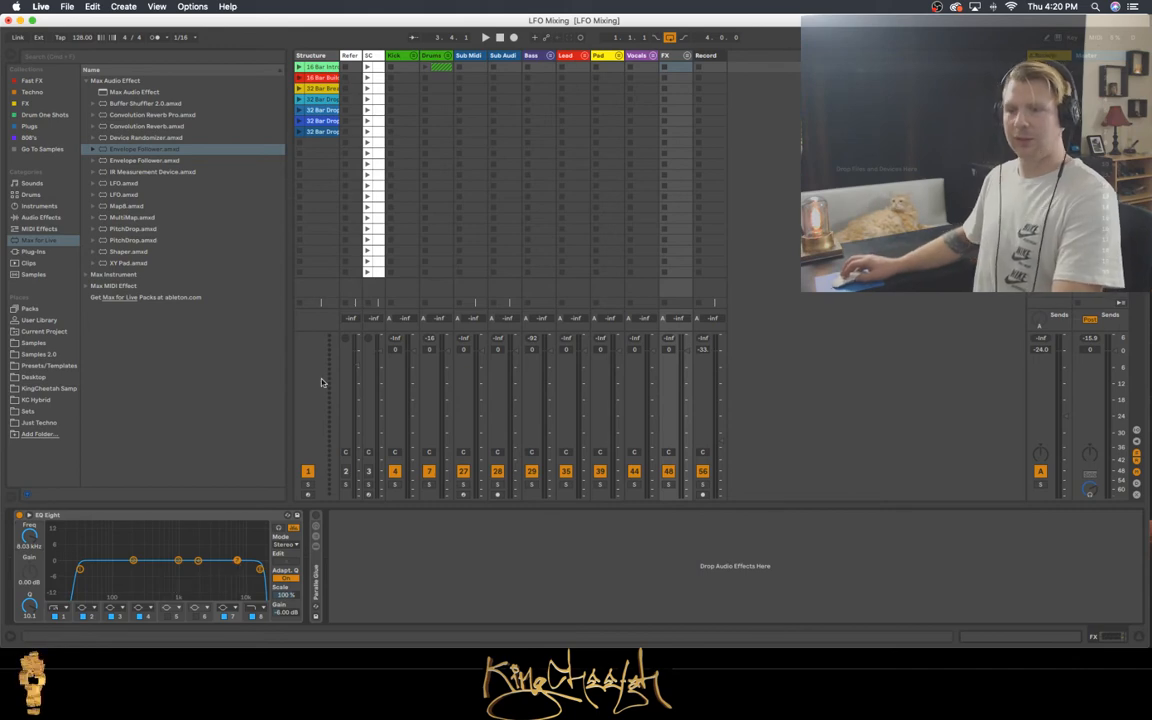
# View the Lead group's EQ Eight with the track groups folded, and unfold the Drums group again.
pyautogui.click(446, 56)
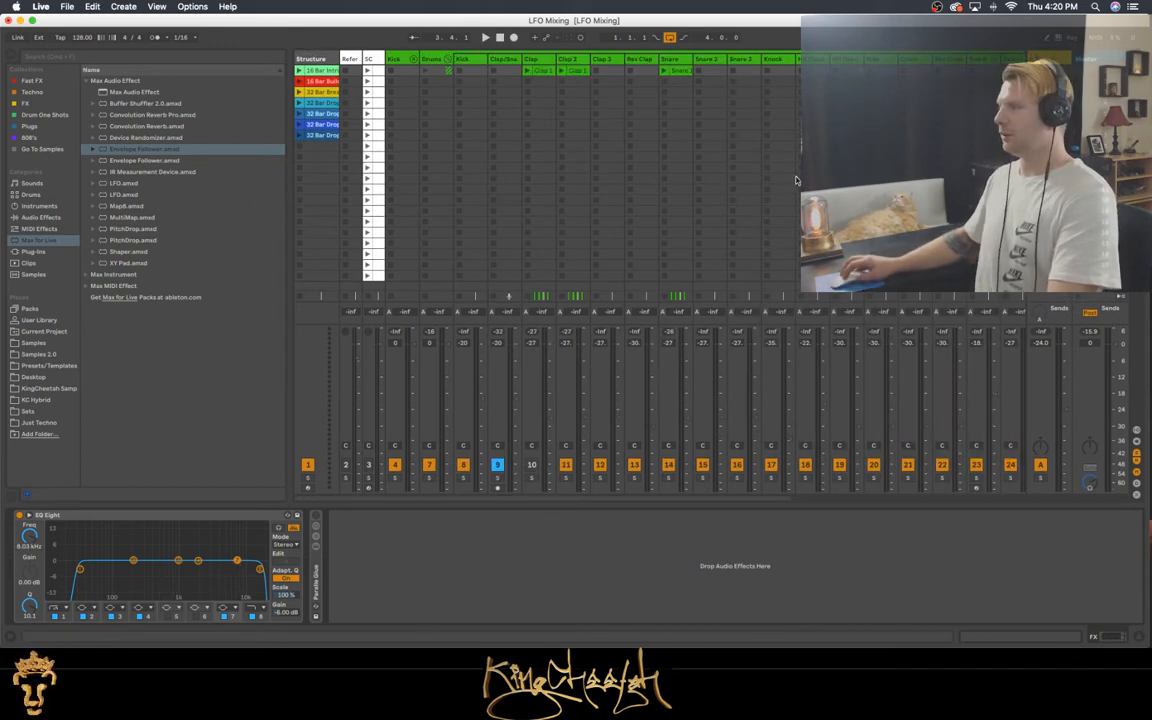
pyautogui.click(447, 58)
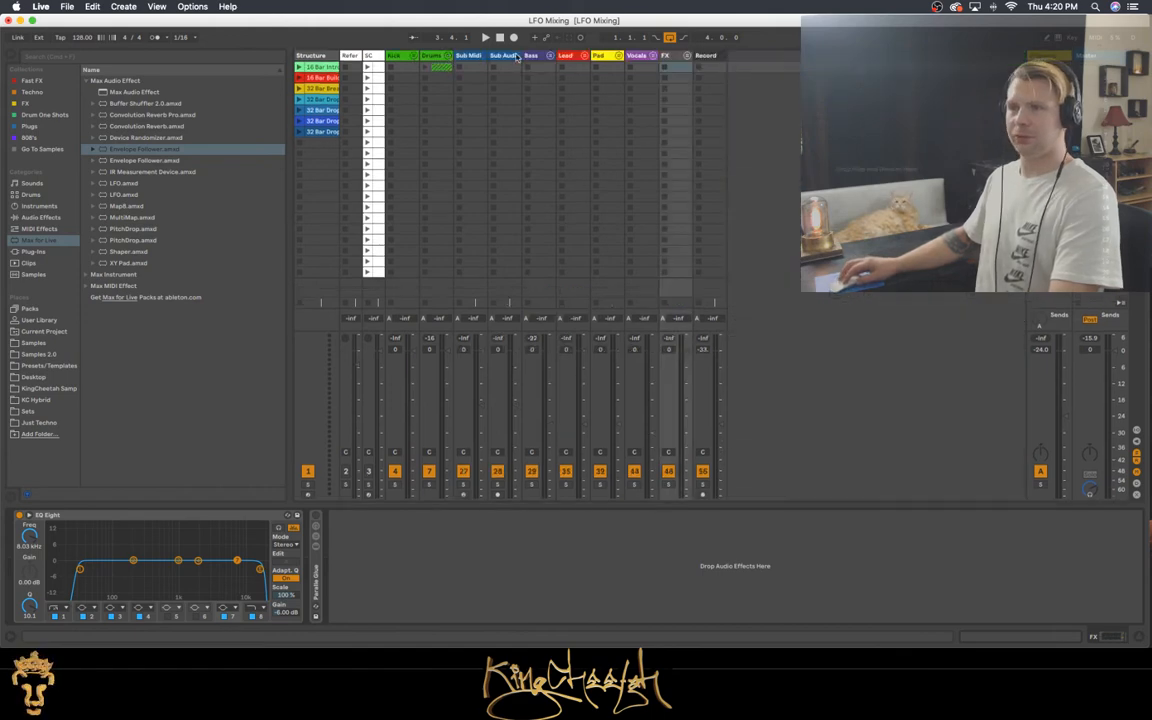
pyautogui.click(566, 56)
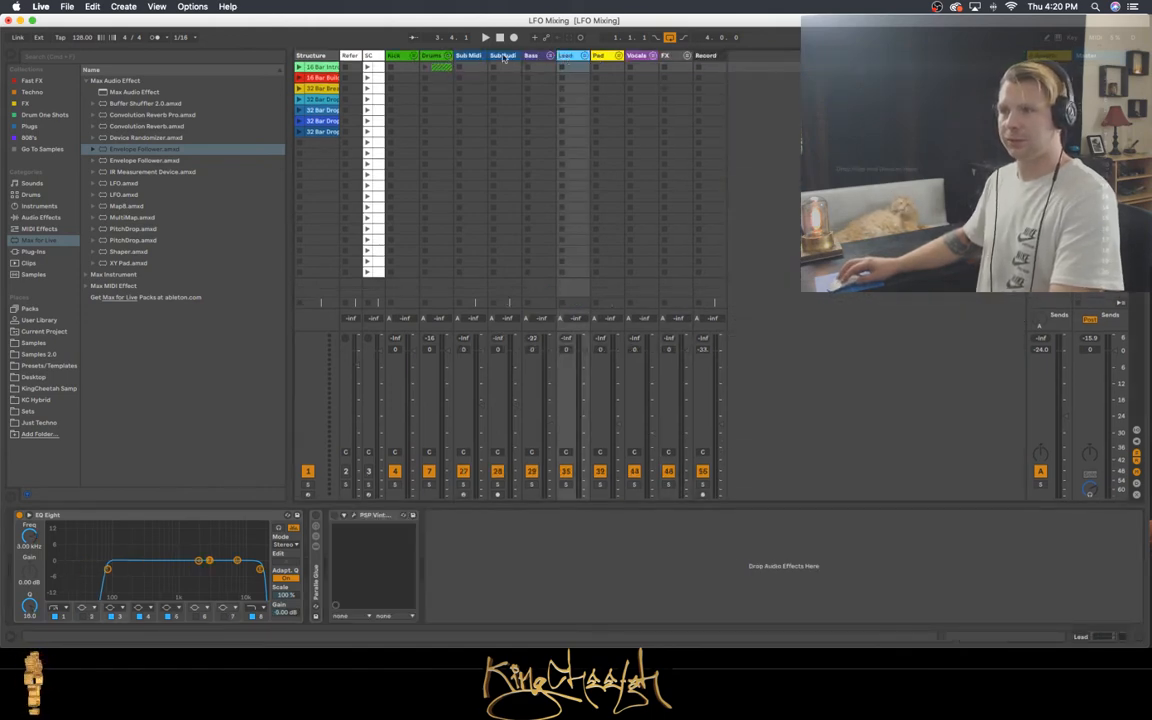
pyautogui.click(446, 58)
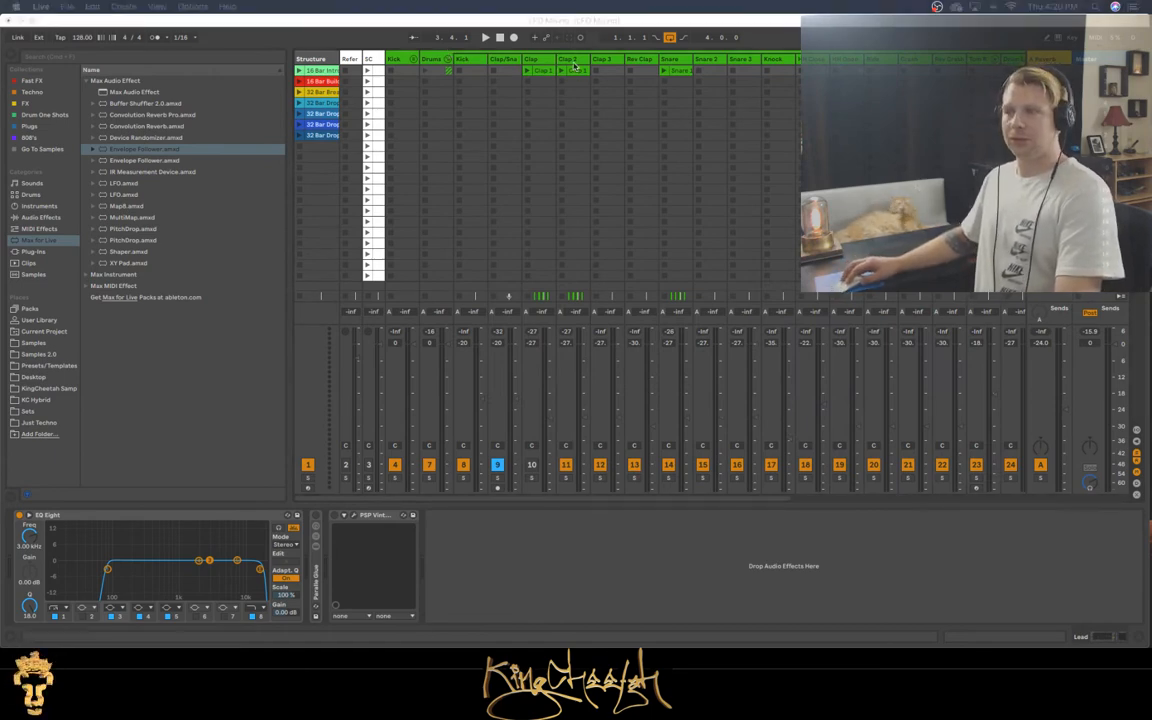
# Show the Clap 2 track's device chain and select each of its two Envelope Followers in turn.
pyautogui.click(575, 62)
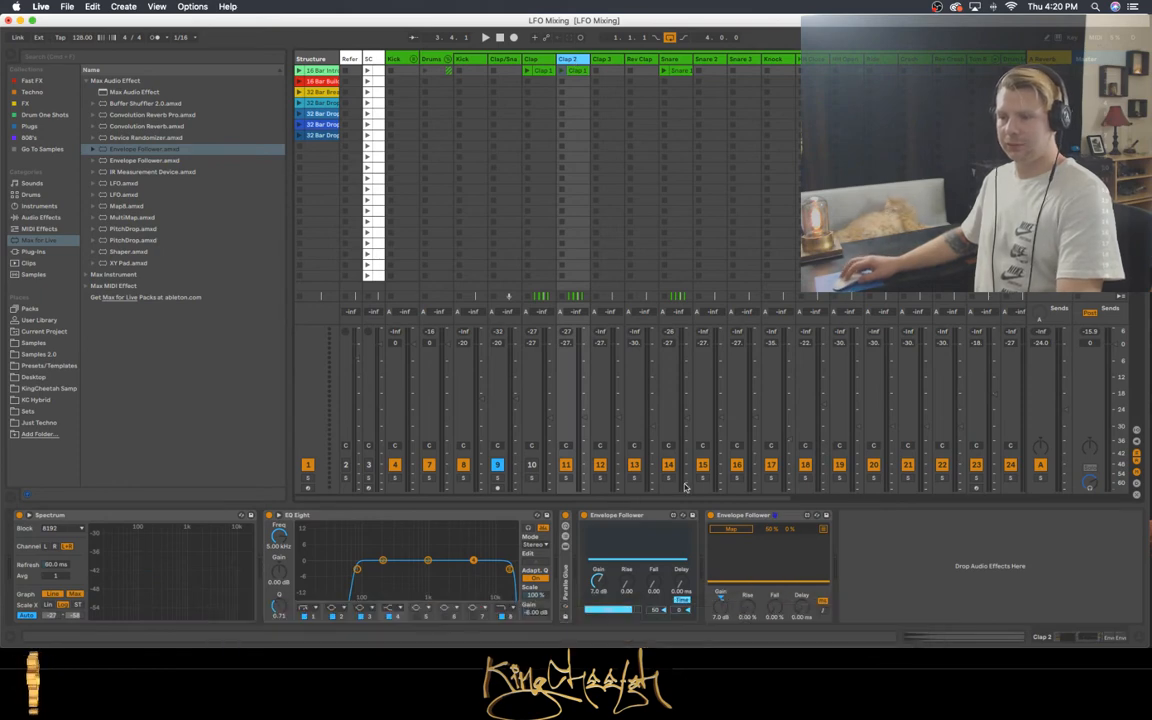
pyautogui.click(662, 515)
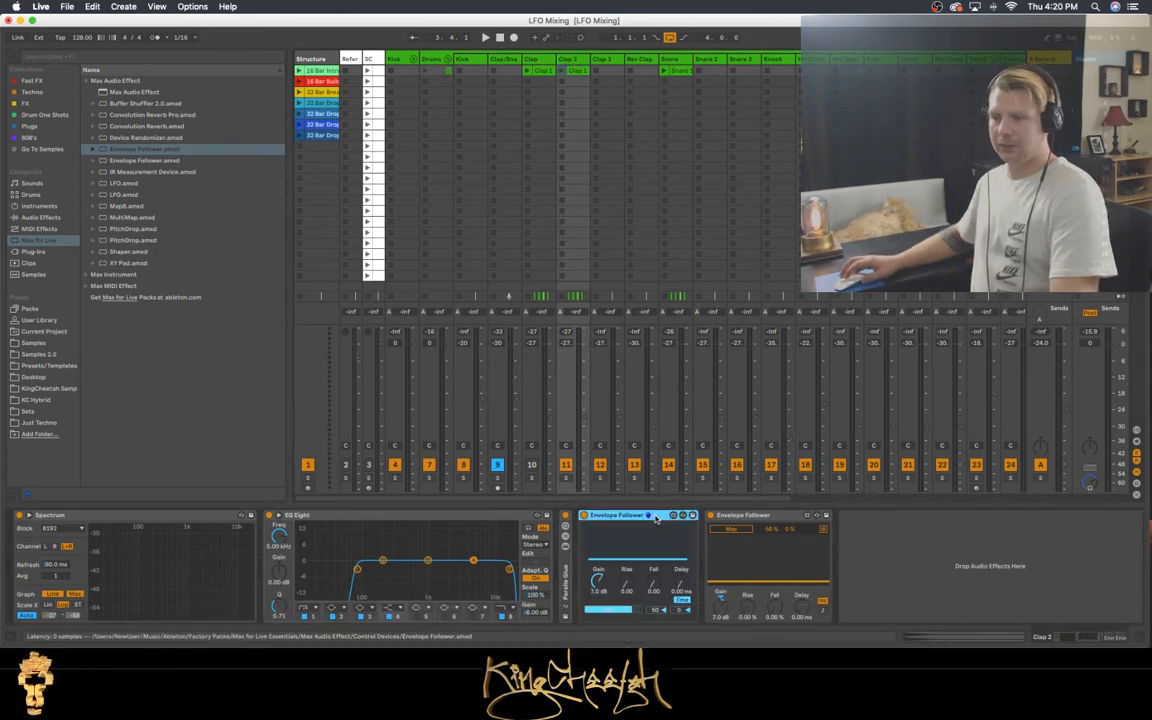
pyautogui.click(718, 515)
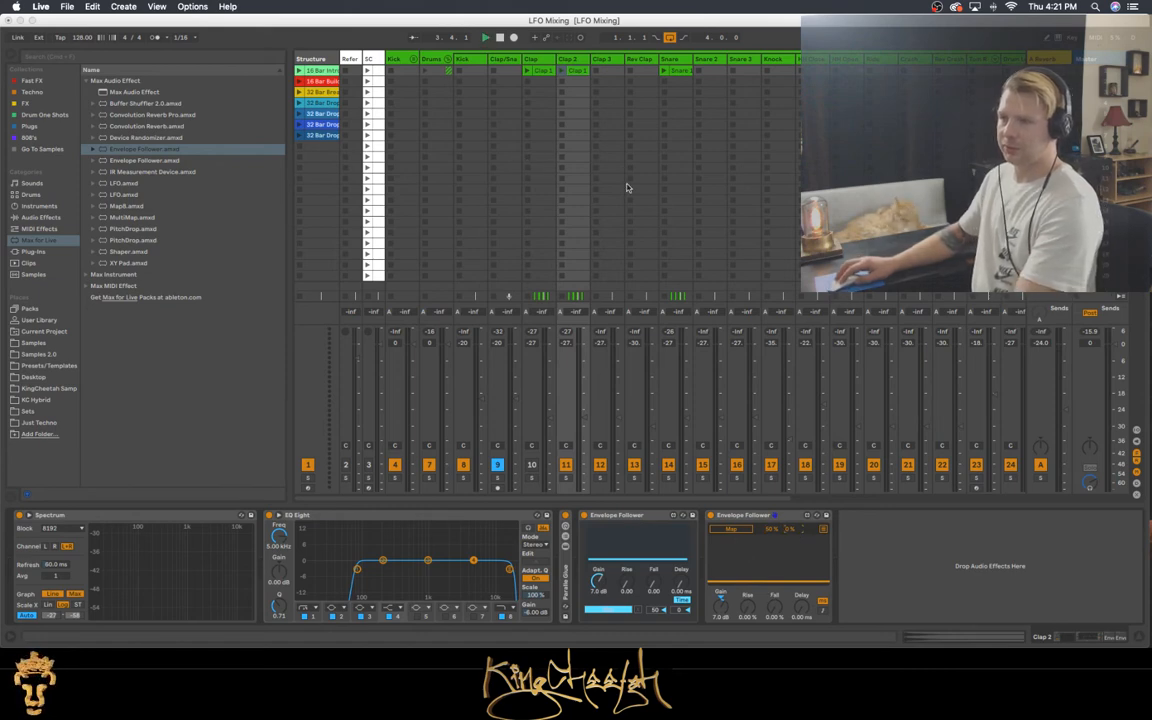
# During playback, set the second Envelope Follower's gain to 7.3 dB and move band 3 of Clap 2's EQ Eight to 825 Hz with Q 3.46.
pyautogui.press('space')
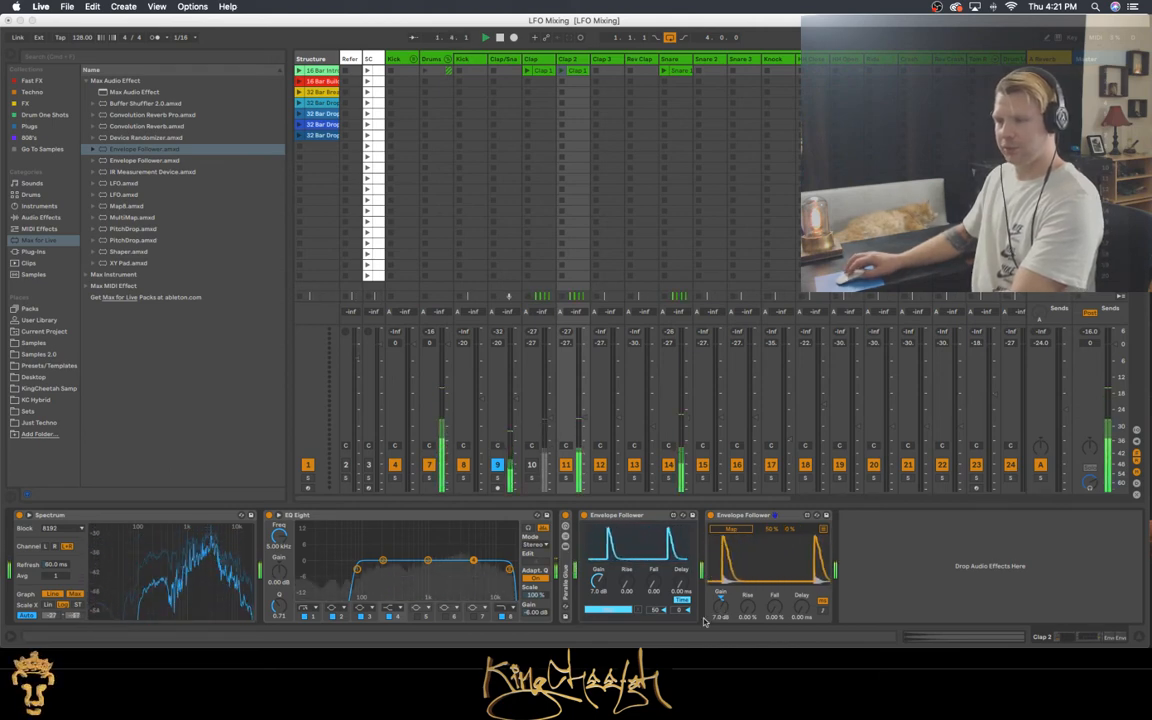
pyautogui.moveTo(721, 606); pyautogui.dragTo(721, 596)
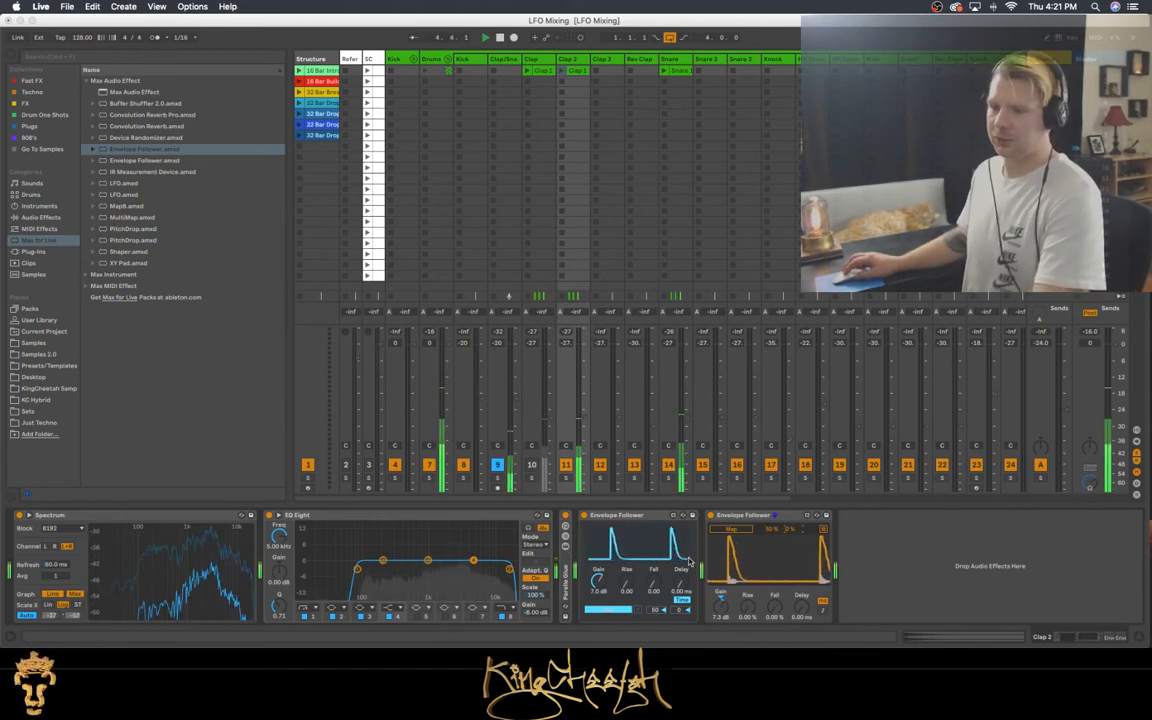
pyautogui.click(428, 562)
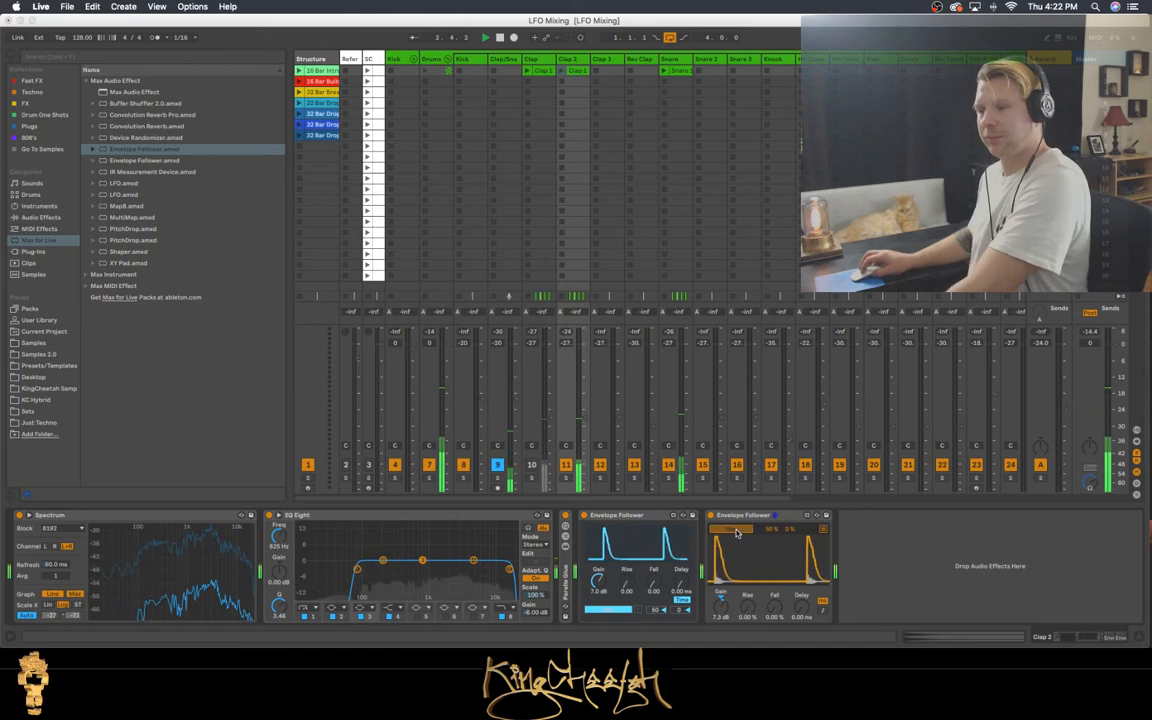
# Try to map Clap 2's second Envelope Follower to the gain of the 3.00 kHz band in the Lead group's EQ Eight.
pyautogui.hscroll(5, 681, 83)
pyautogui.hscroll(1, 690, 80)
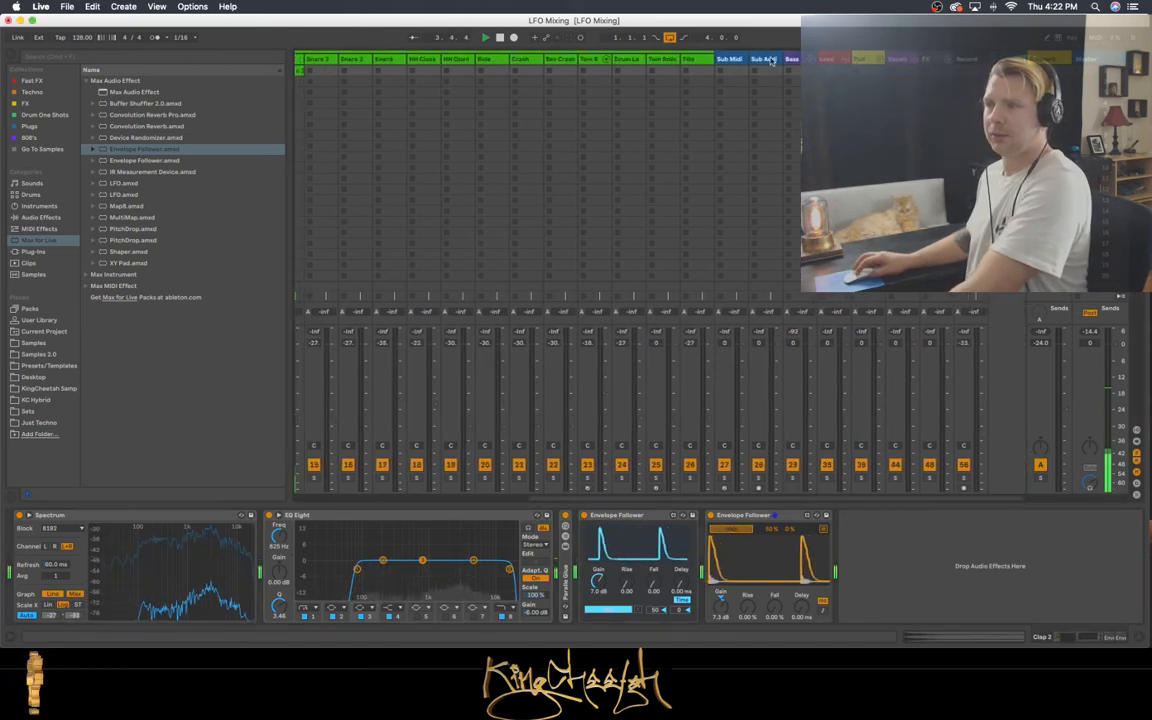
pyautogui.click(832, 60)
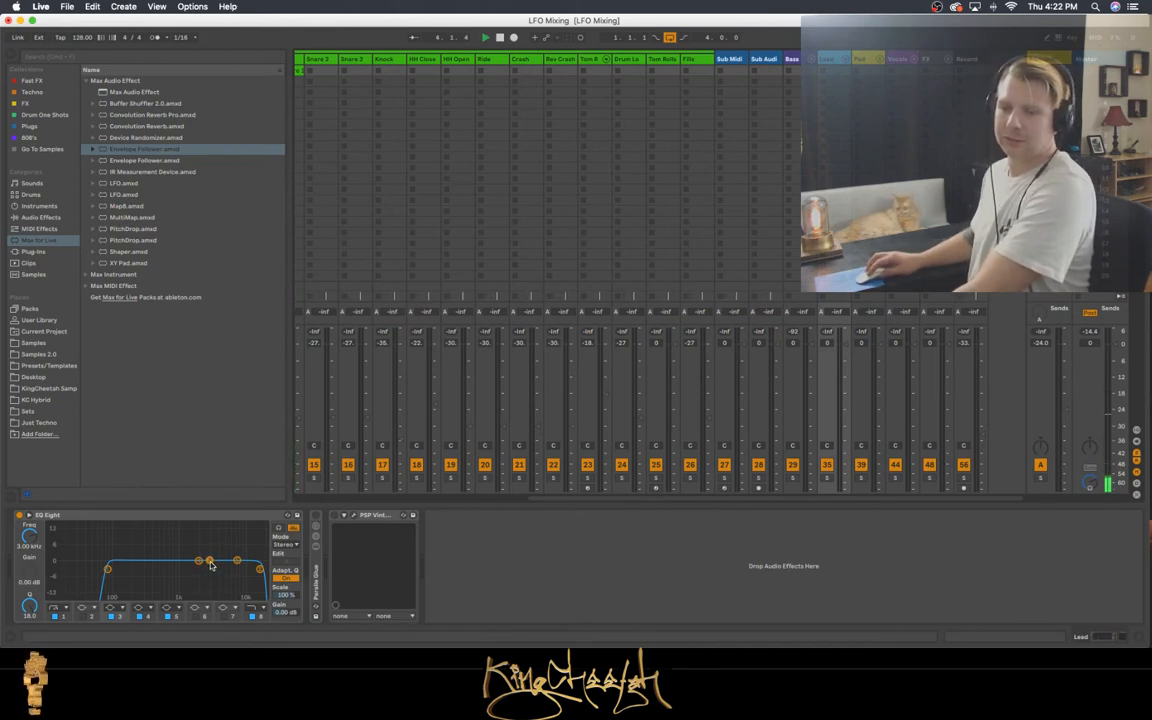
pyautogui.click(30, 573)
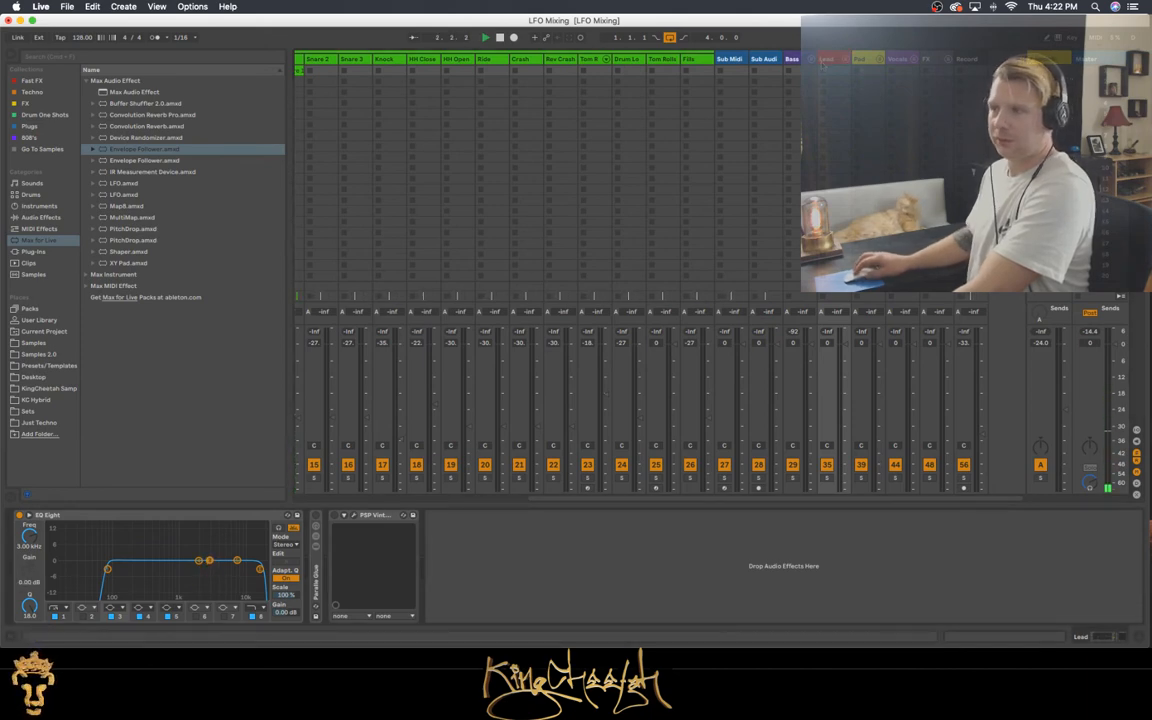
# Bring the Clap 2 track's device chain back into view.
pyautogui.hscroll(-3, 501, 103)
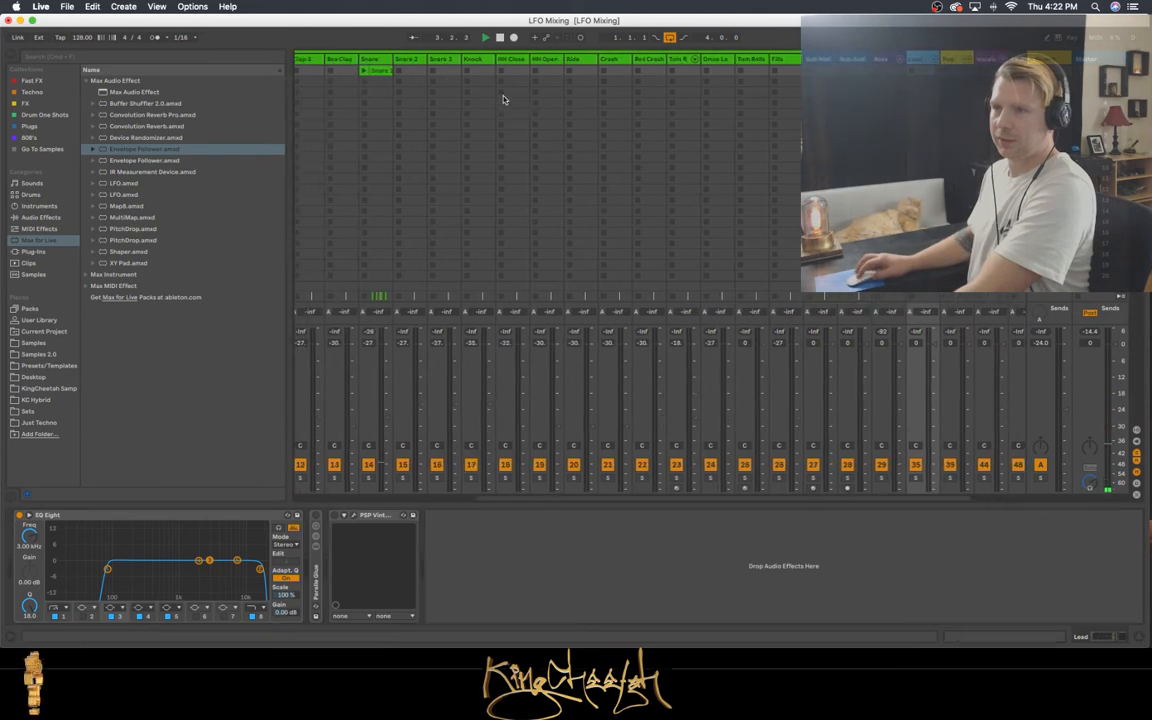
pyautogui.hscroll(-3, 362, 65)
pyautogui.click(368, 59)
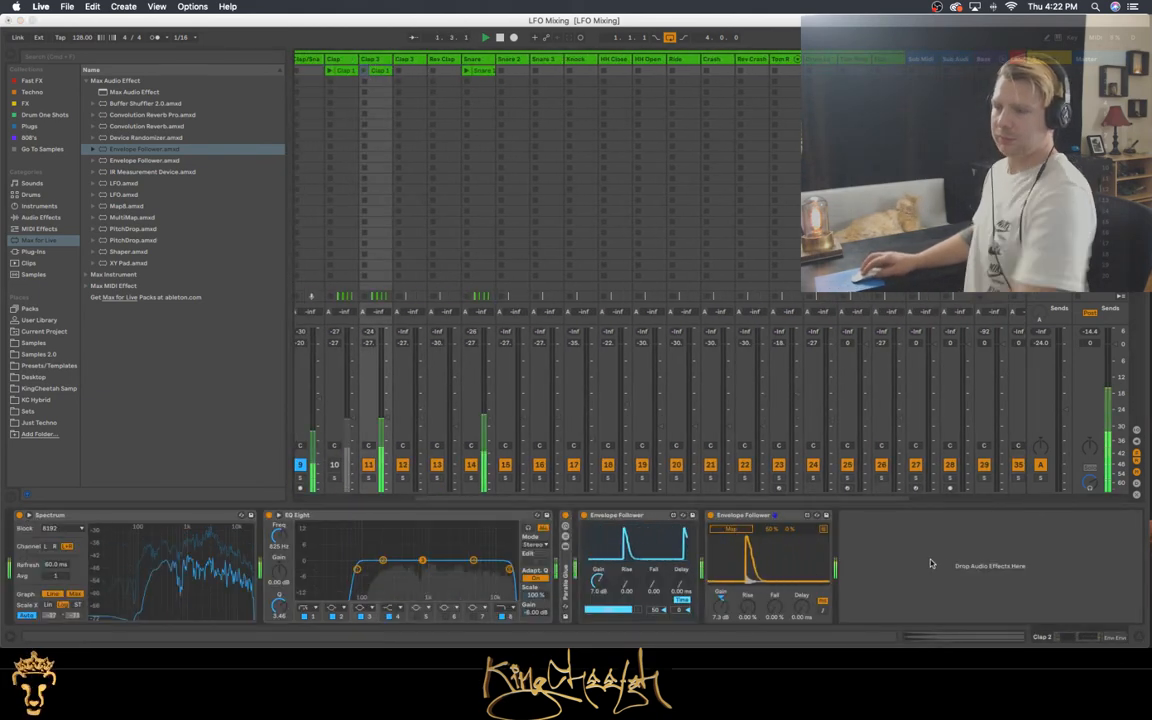
# Show the mapping list of Clap 2's second Envelope Follower and review the device chains of the HH Closed, Snare, Clap and Clap 2 tracks.
pyautogui.click(821, 529)
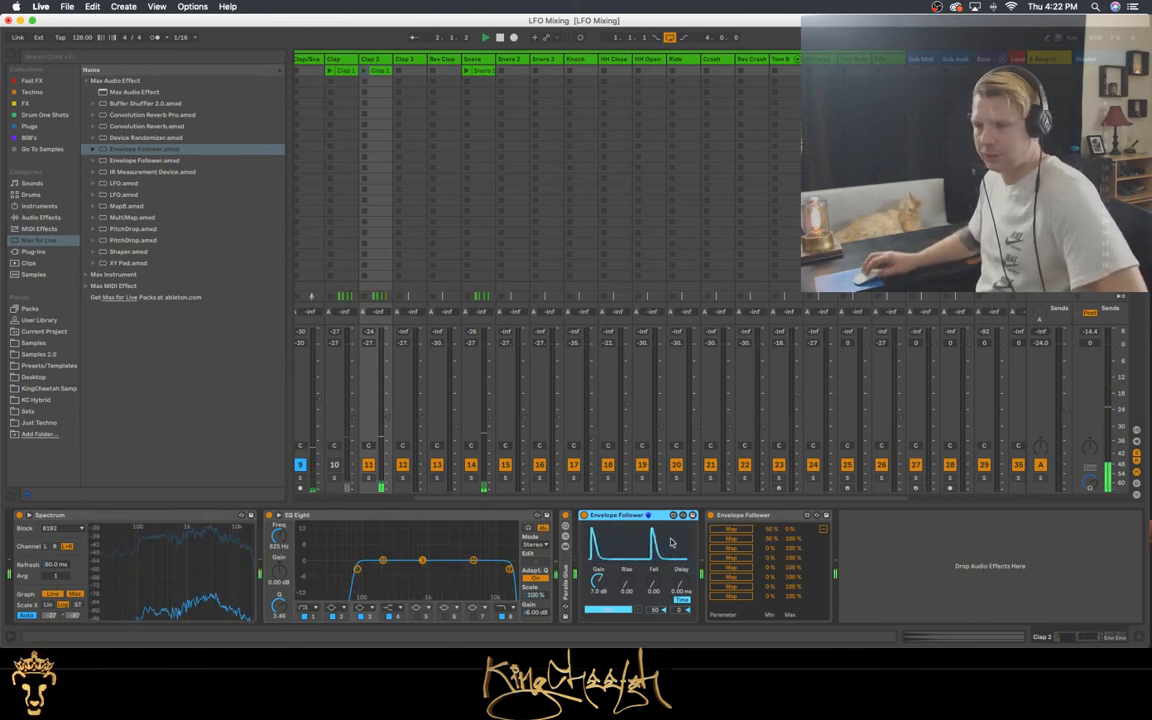
pyautogui.click(610, 70)
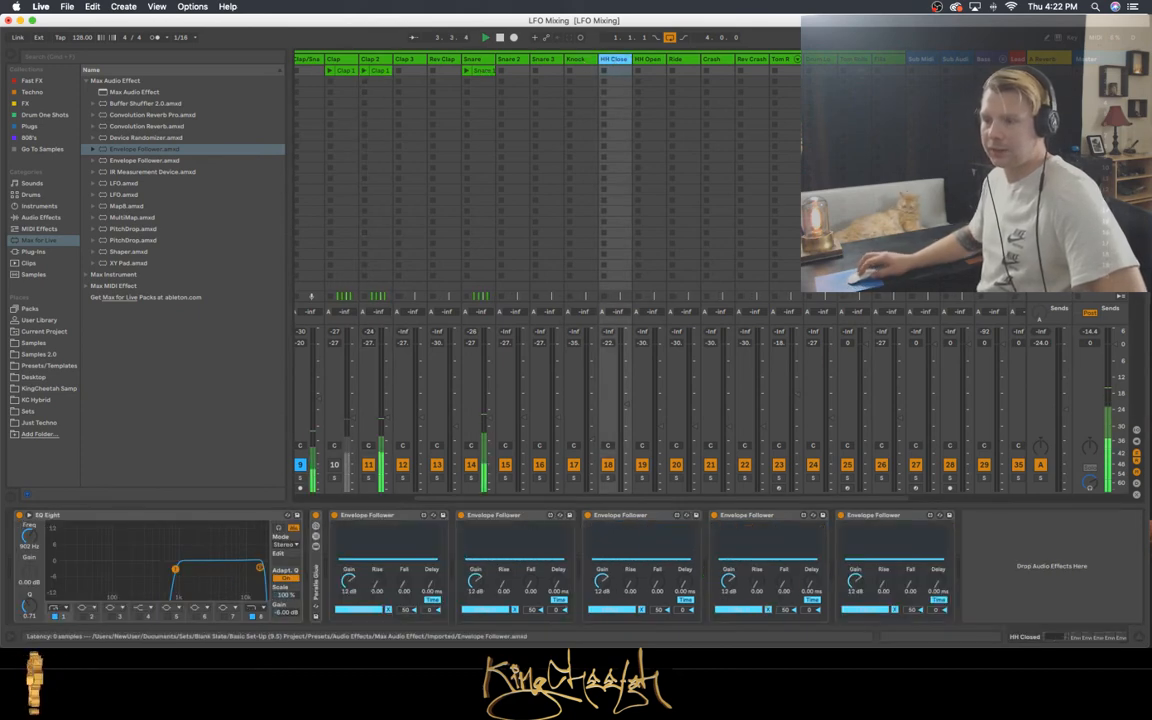
pyautogui.click(472, 59)
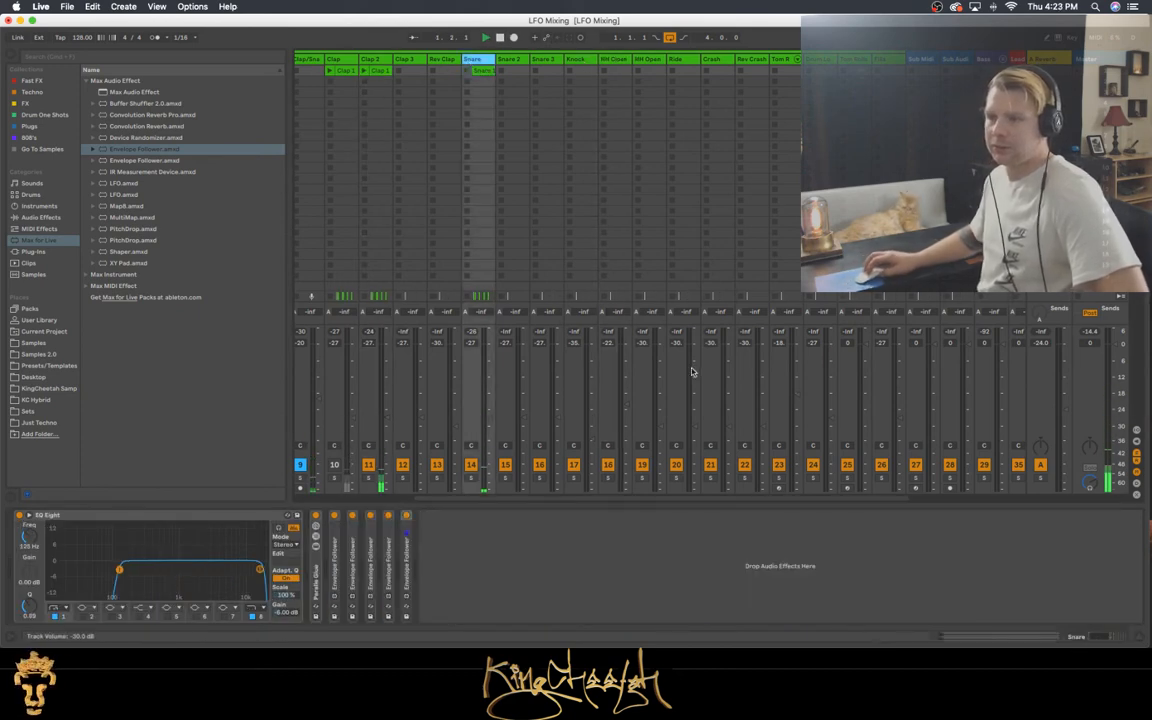
pyautogui.click(334, 59)
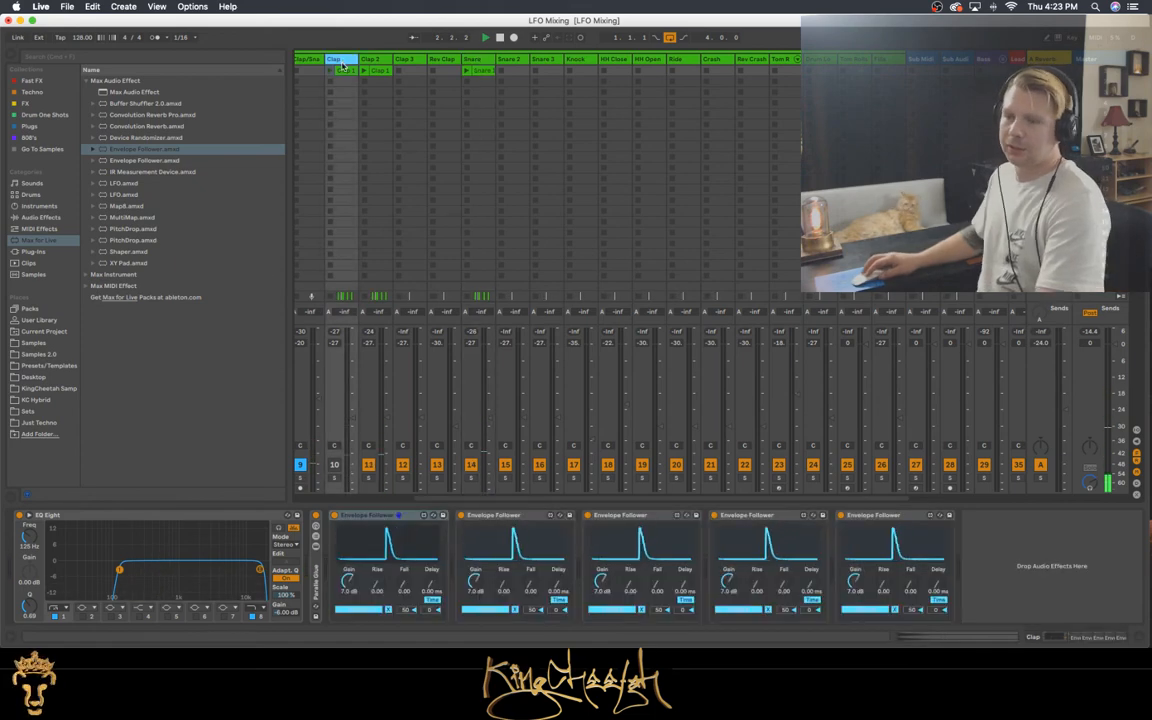
pyautogui.click(379, 60)
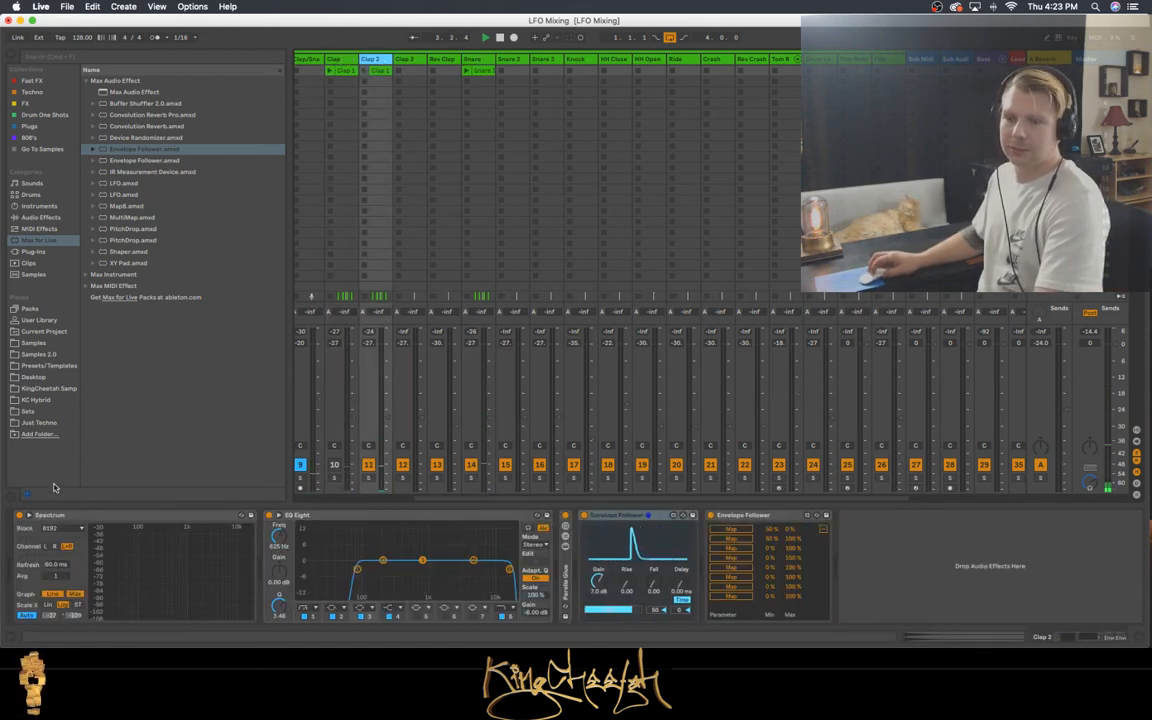
# Expand Clap 2's Spectrum to the large display and play the loop to examine the clap's frequency peaks.
pyautogui.click(27, 517)
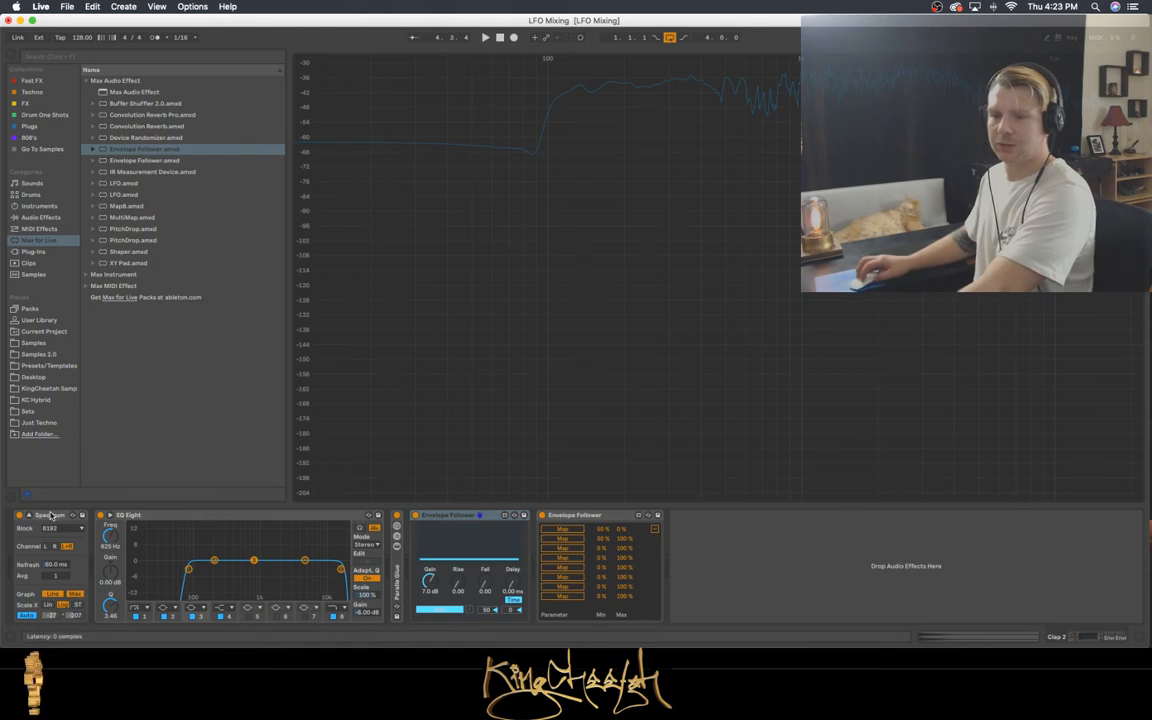
pyautogui.click(50, 515)
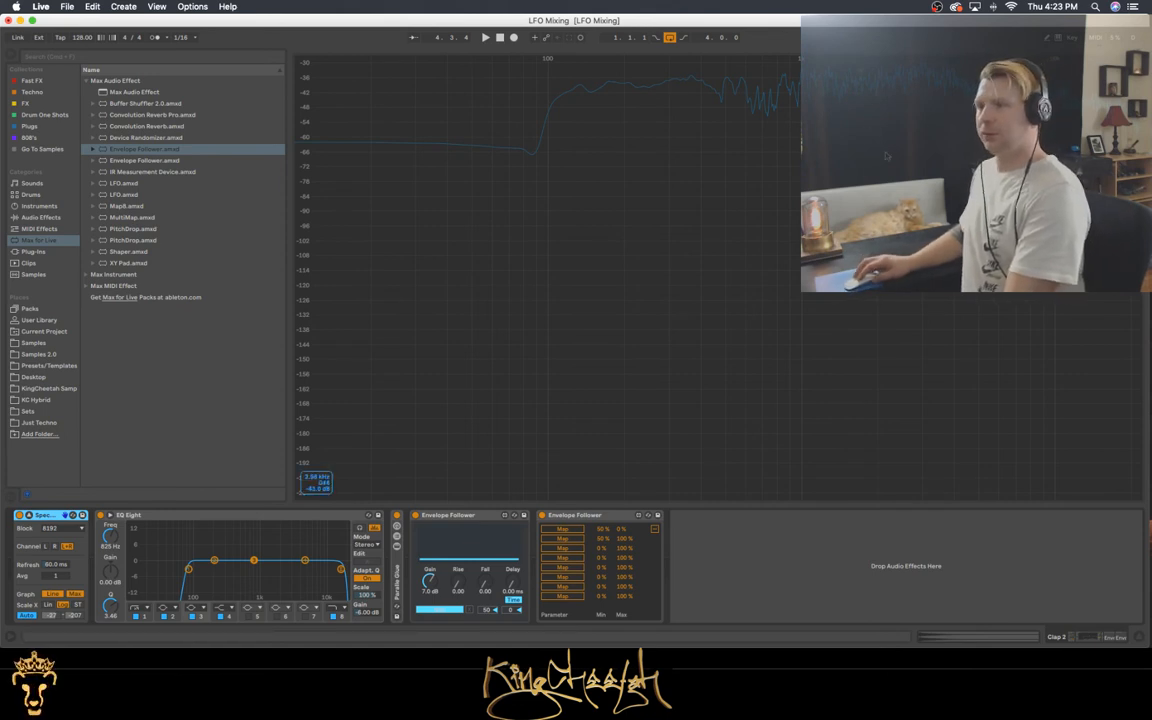
pyautogui.press('space')
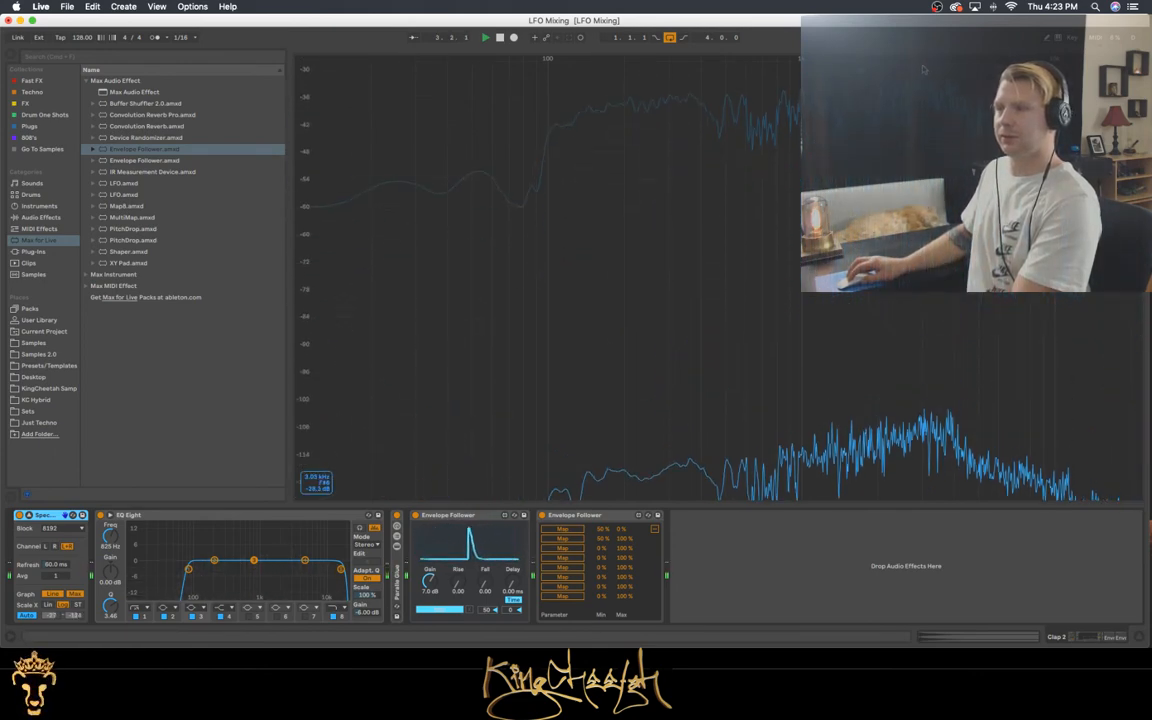
pyautogui.press('space')
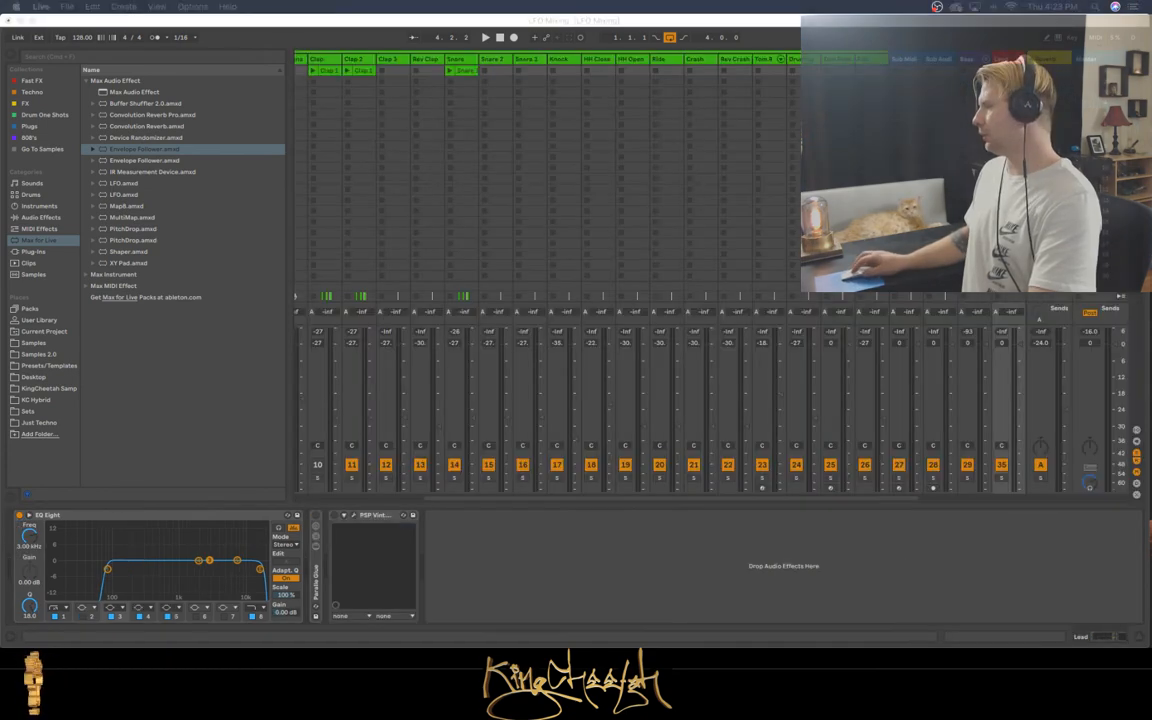
# Examine the frequency and gain values of the neighbouring midrange bands in the Lead group's EQ Eight.
pyautogui.click(130, 530)
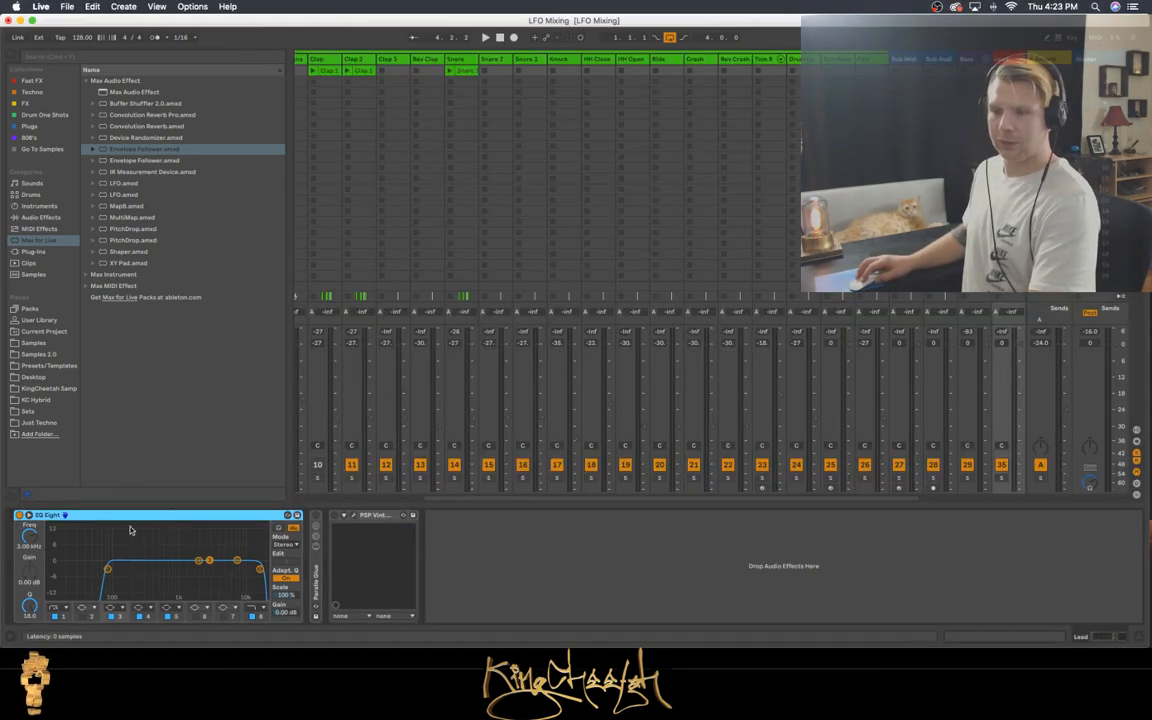
pyautogui.click(35, 547)
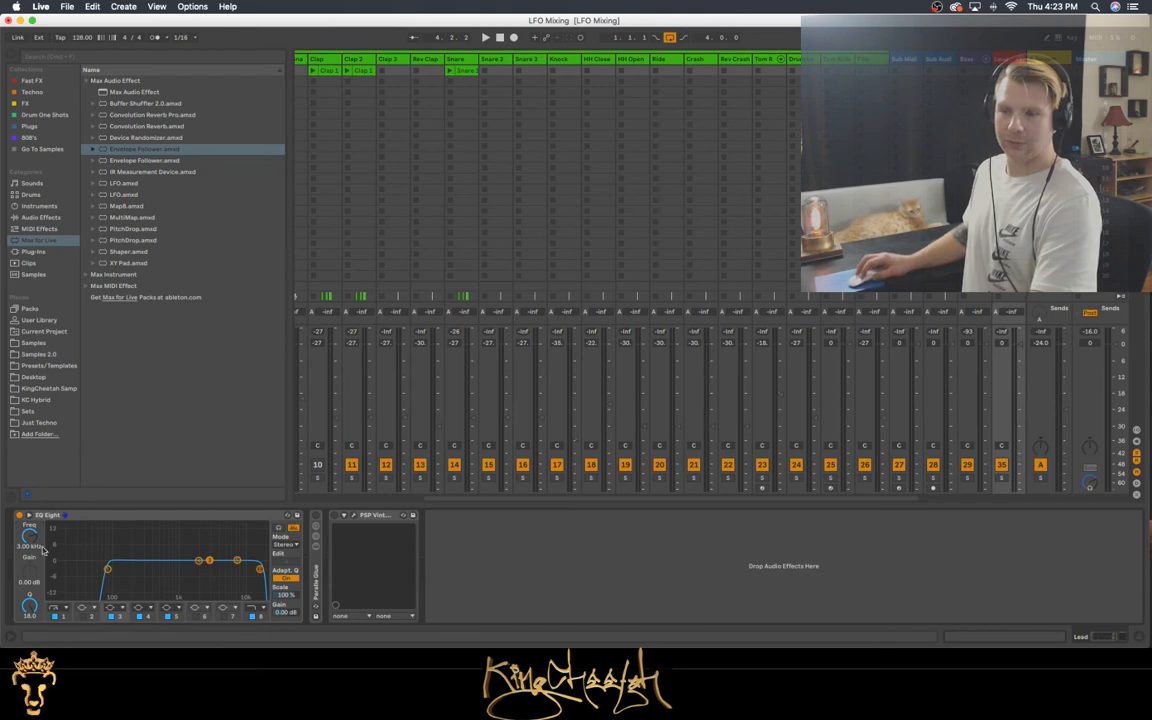
pyautogui.click(199, 561)
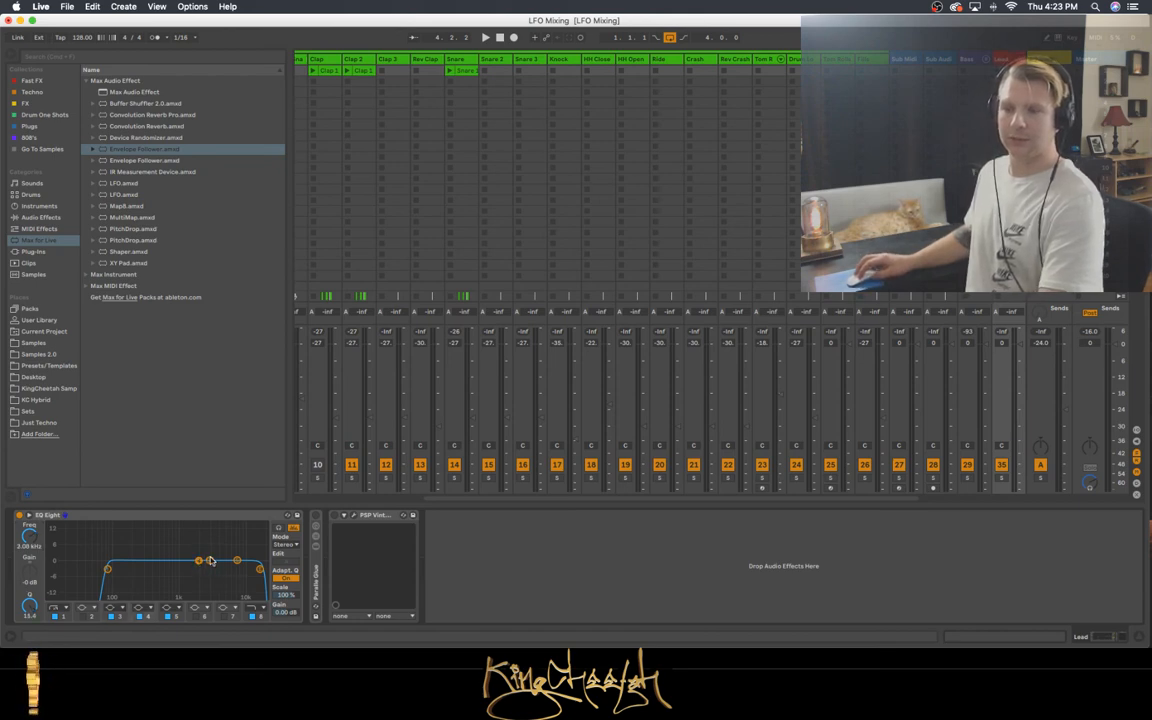
pyautogui.click(35, 578)
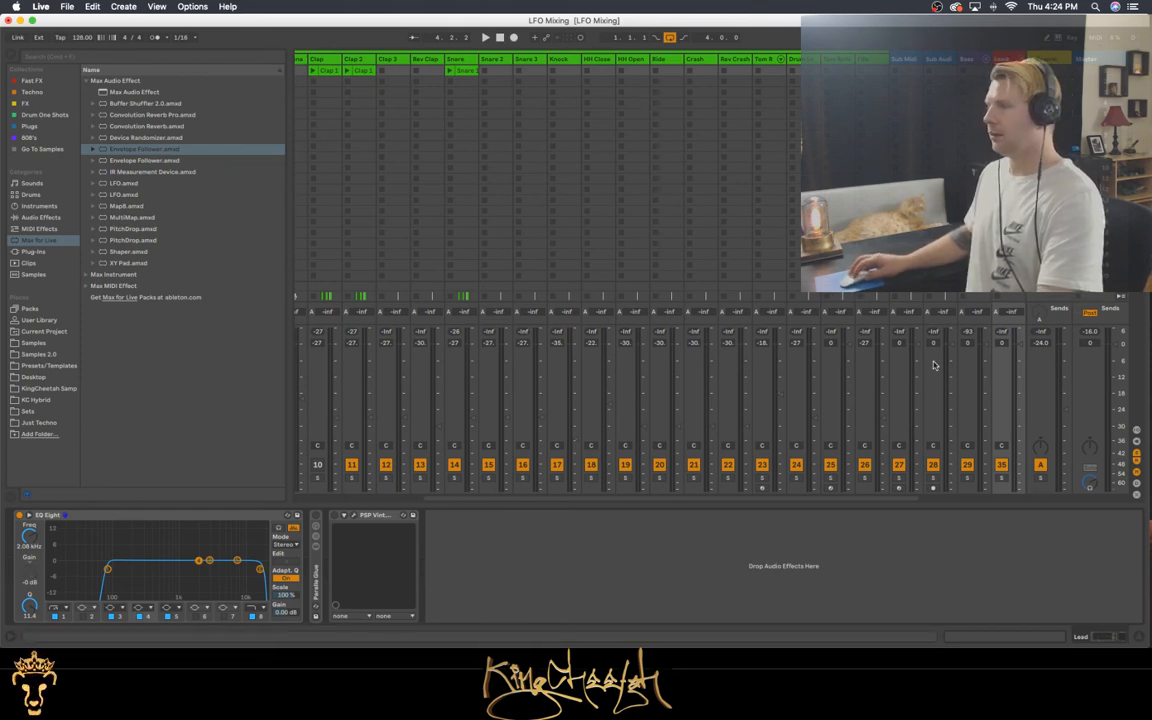
# Fold the Drums group so its individual drum tracks are hidden in the session mixer.
pyautogui.hscroll(-5, 457, 140)
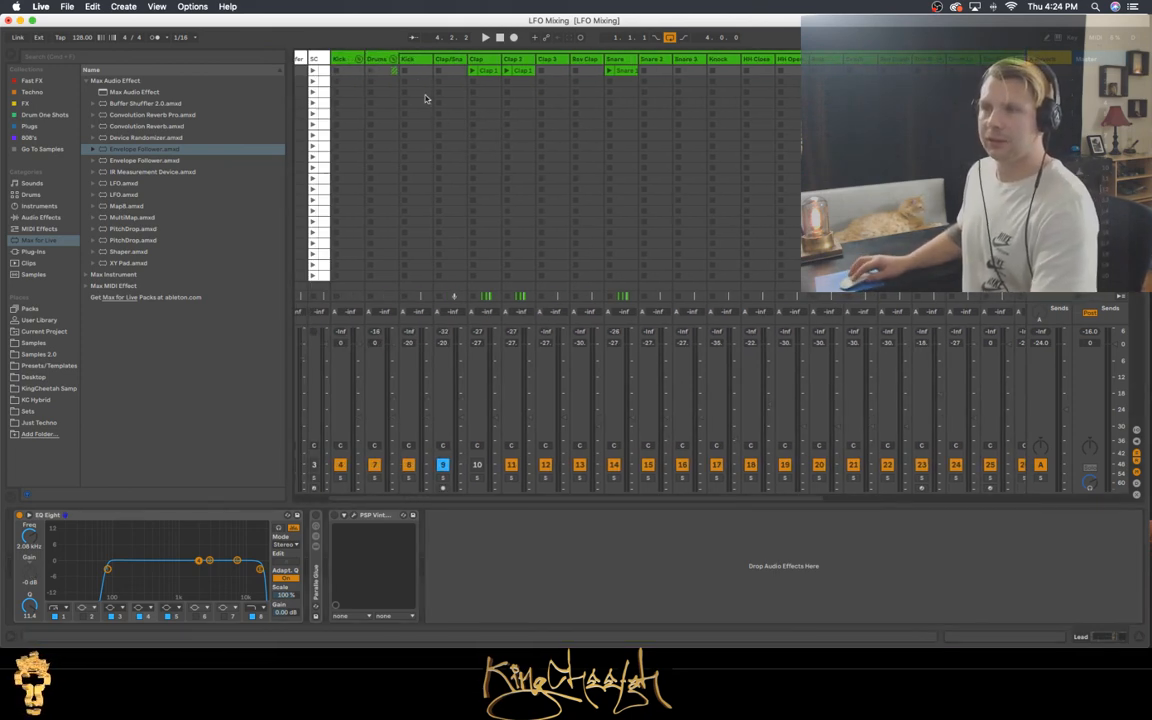
pyautogui.click(392, 60)
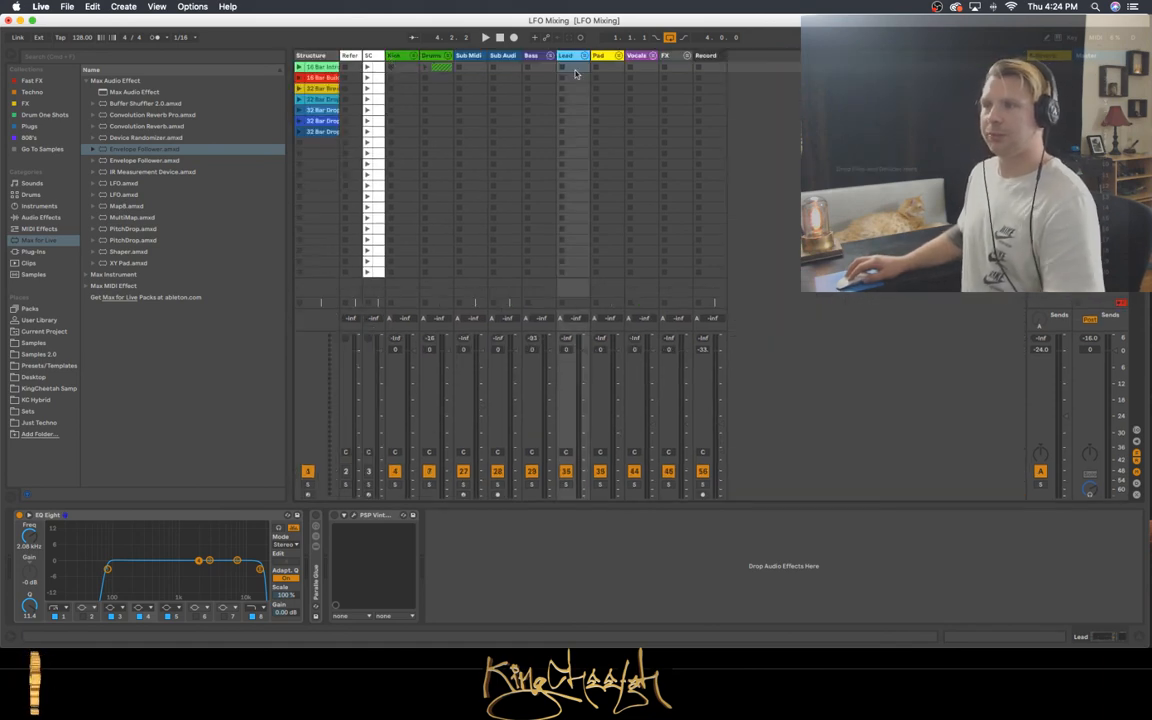